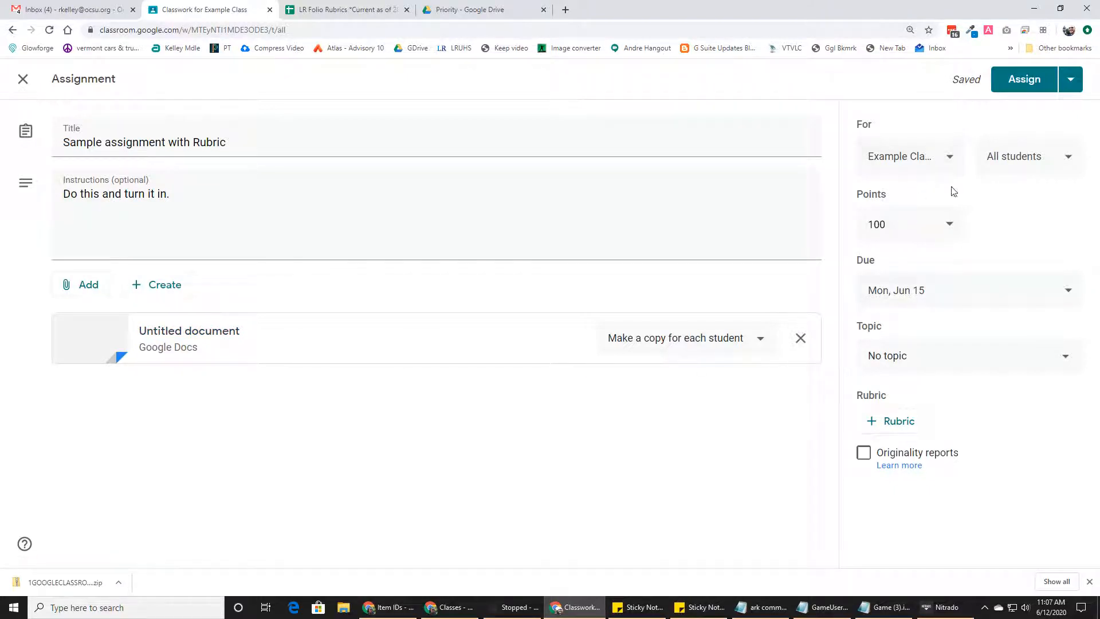
Create a new rubric for the assignment and title its first criterion "Convey an idea (CC.1)", copied from cell A5 of the LR Folio Rubrics spreadsheet.
{"action": "left_click", "coordinate": [899, 423]}
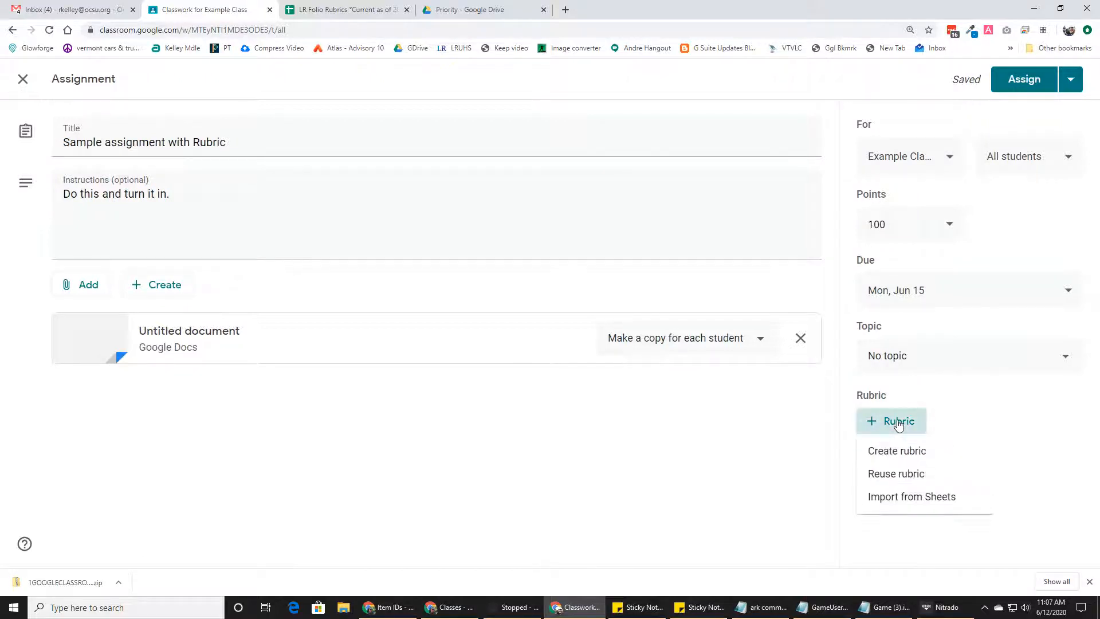
{"action": "left_click", "coordinate": [899, 452]}
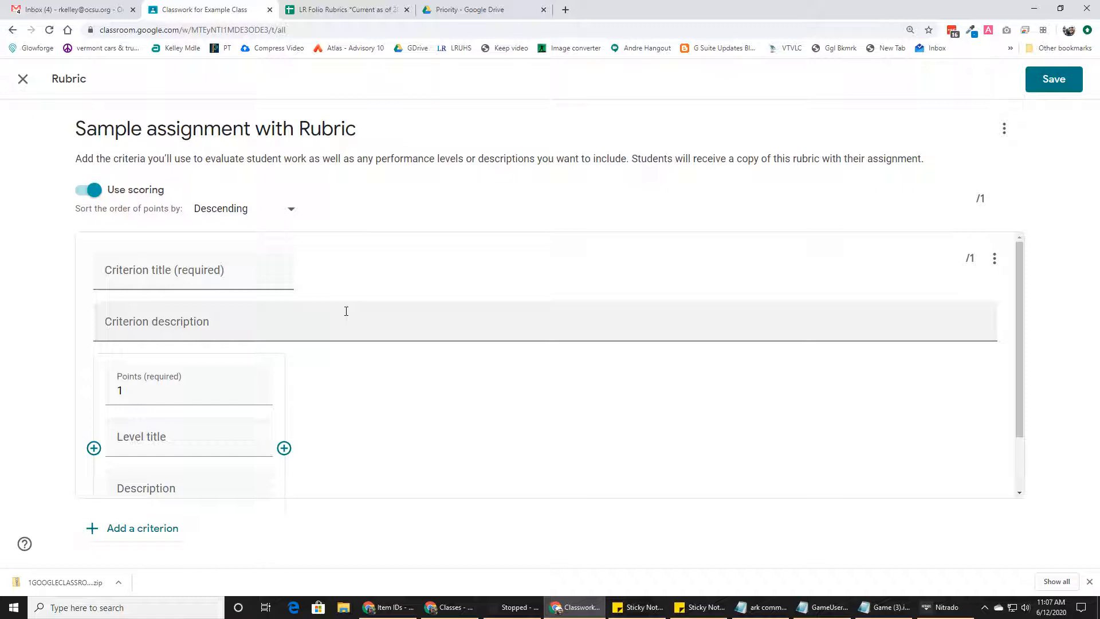
{"action": "left_click", "coordinate": [344, 10]}
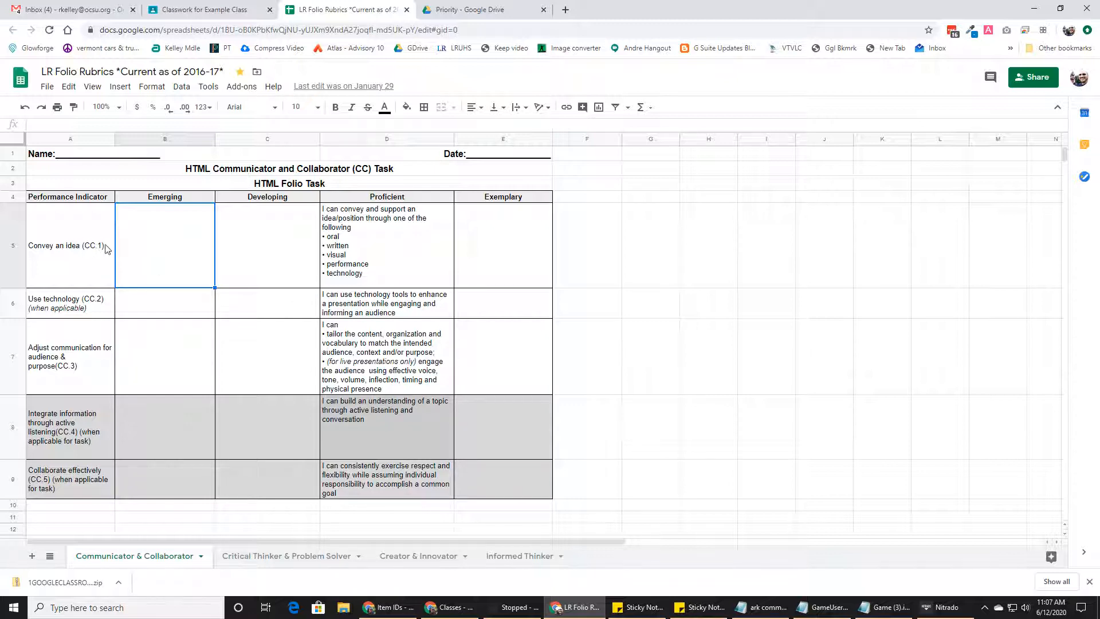
{"action": "left_click", "coordinate": [76, 250]}
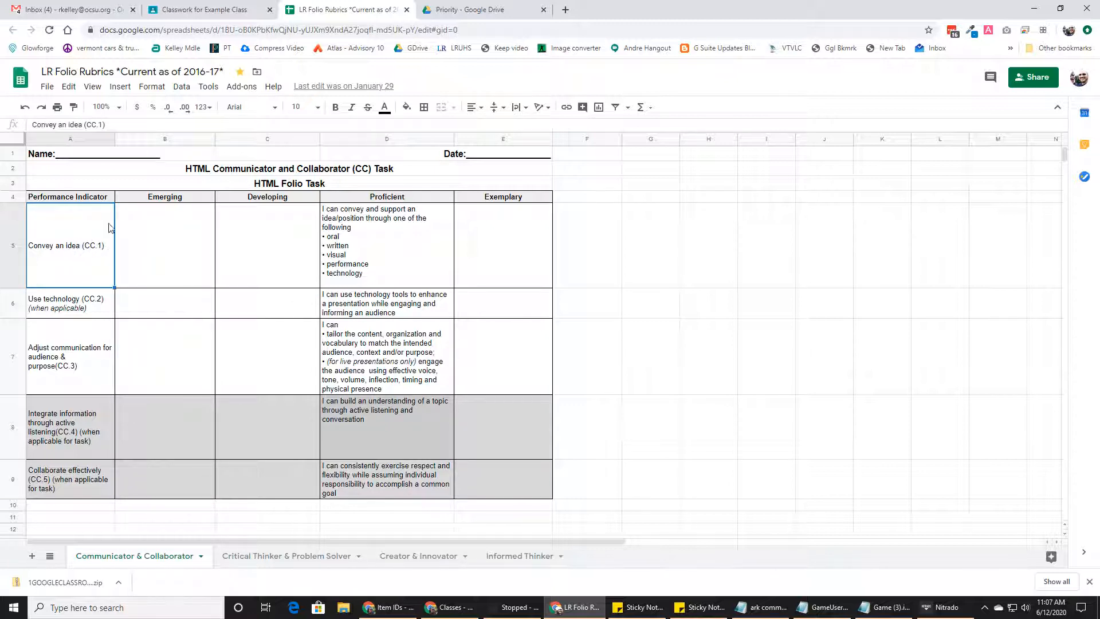
{"action": "left_click_drag", "start_coordinate": [113, 123], "coordinate": [16, 127]}
{"action": "key", "text": "ctrl+c"}
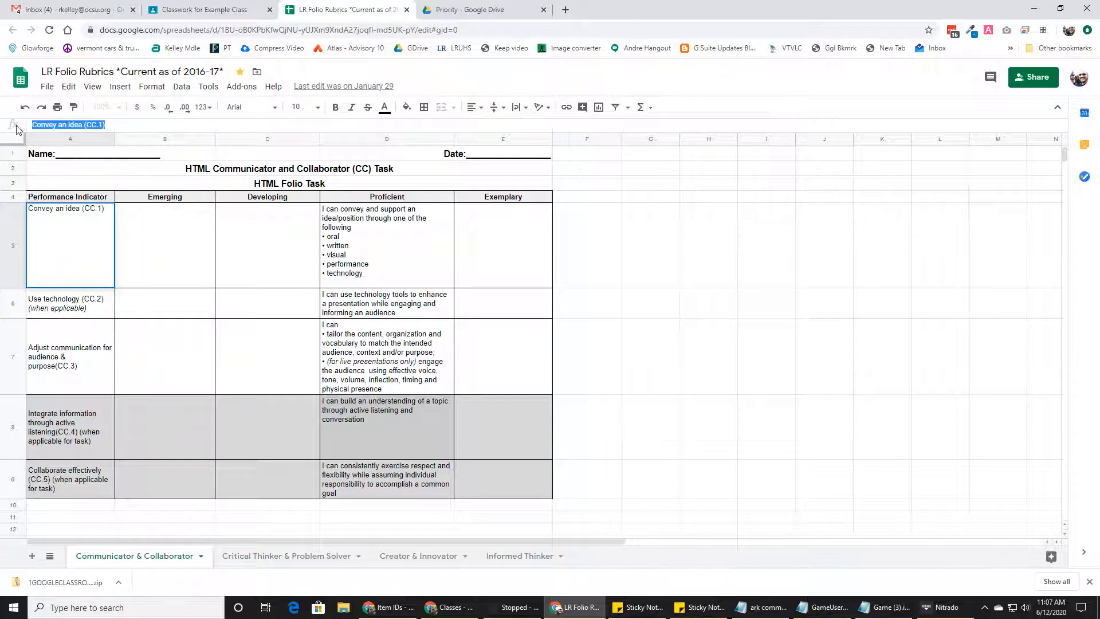
{"action": "left_click", "coordinate": [198, 10]}
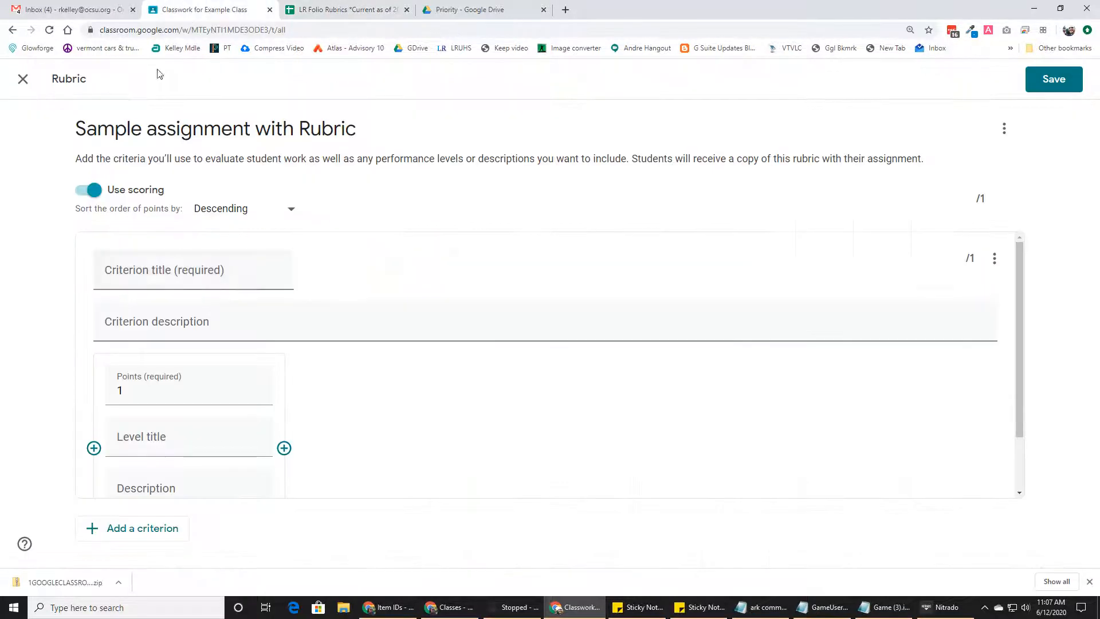
{"action": "left_click", "coordinate": [122, 268]}
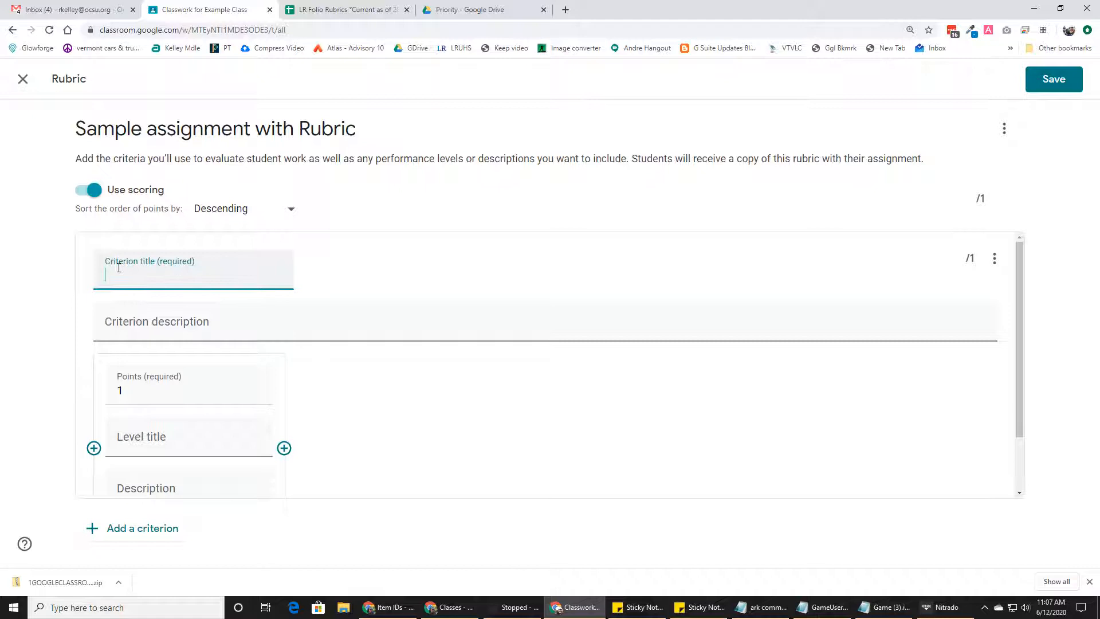
{"action": "key", "text": "ctrl+v"}
{"action": "left_click", "coordinate": [132, 319]}
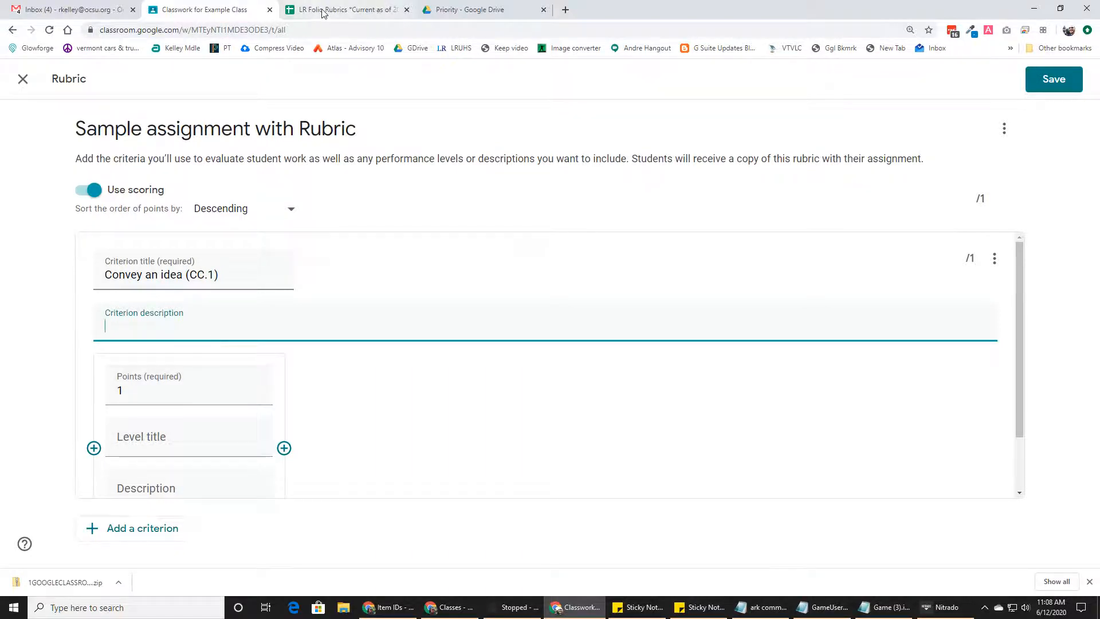
Copy the "Emerging" heading from the rubric spreadsheet into the level title of the criterion's 1-point level.
{"action": "left_click", "coordinate": [353, 11]}
{"action": "left_click", "coordinate": [184, 199]}
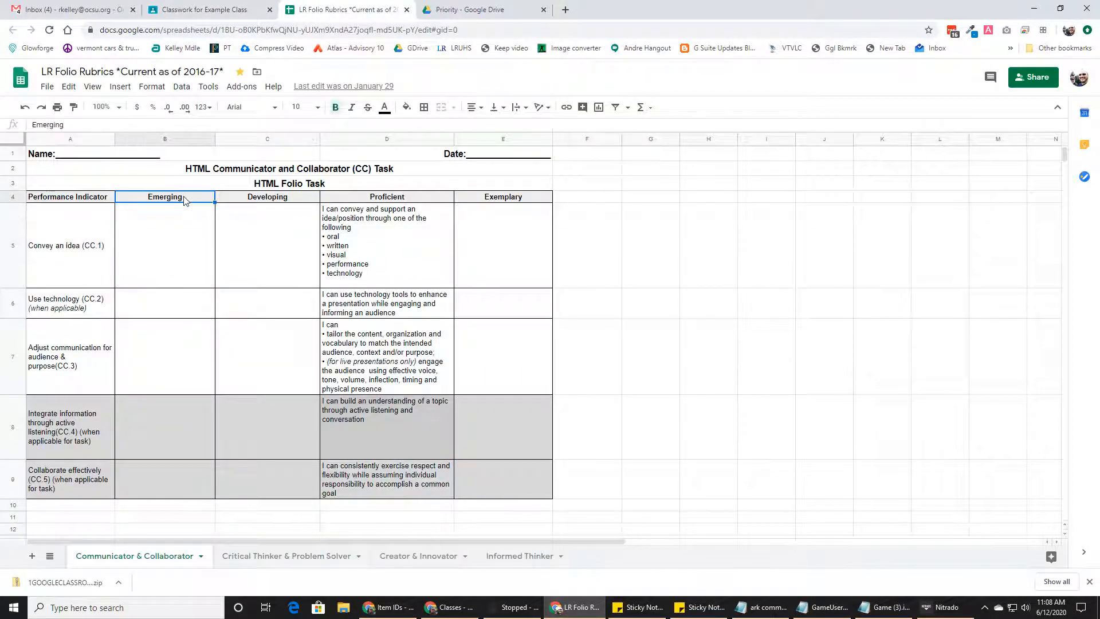
{"action": "left_click_drag", "start_coordinate": [80, 125], "coordinate": [1, 122]}
{"action": "key", "text": "ctrl+c"}
{"action": "left_click", "coordinate": [204, 11]}
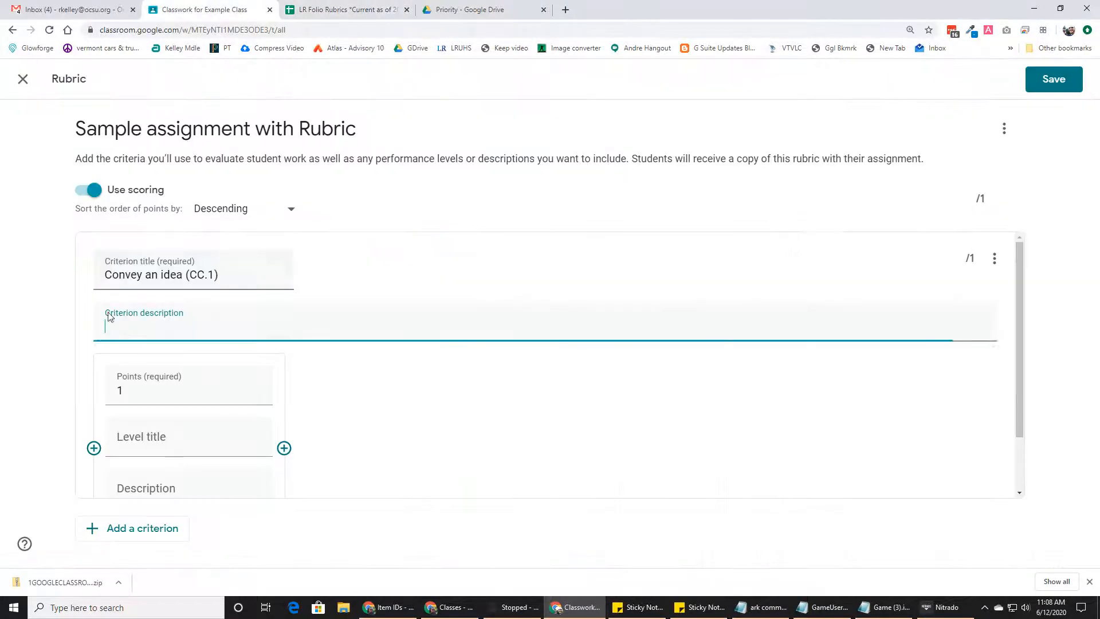
{"action": "left_click", "coordinate": [144, 423]}
{"action": "key", "text": "ctrl+v"}
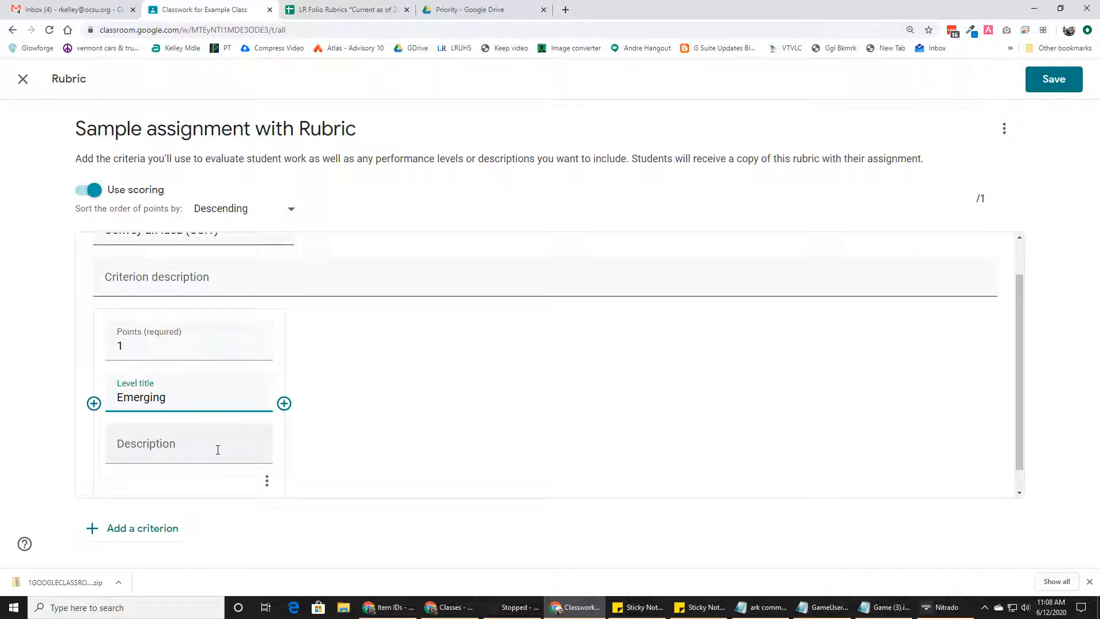
Add a second level worth 2 points and title it "Developing", taken from the spreadsheet's column heading.
{"action": "left_click", "coordinate": [284, 404]}
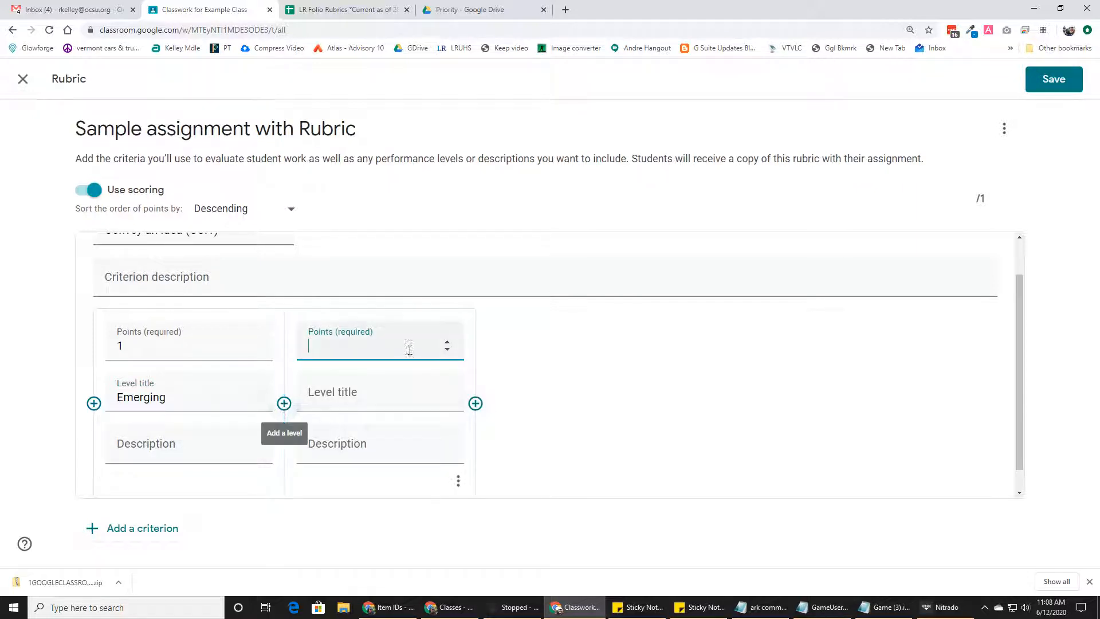
{"action": "left_click", "coordinate": [448, 343]}
{"action": "left_click", "coordinate": [448, 343]}
{"action": "left_click", "coordinate": [344, 9]}
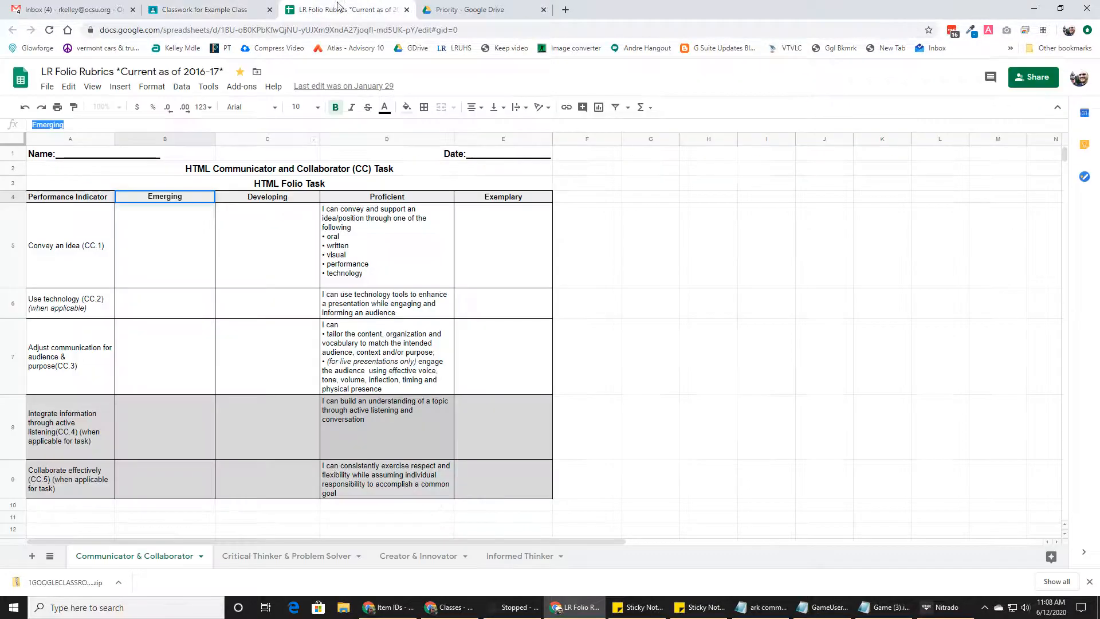
{"action": "left_click", "coordinate": [276, 199]}
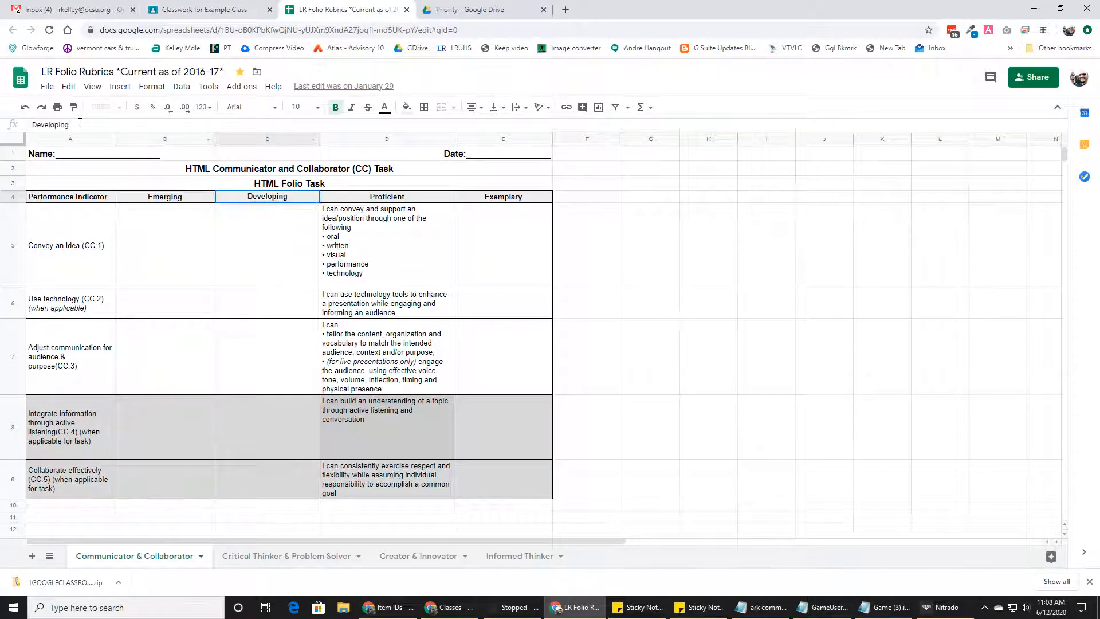
{"action": "left_click", "coordinate": [160, 11]}
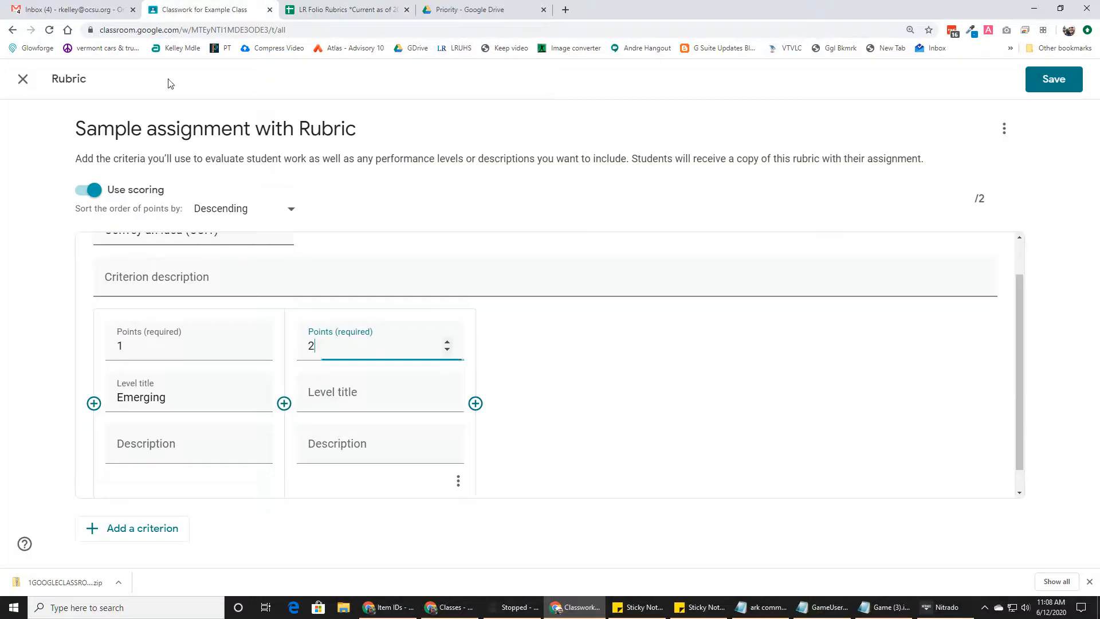
{"action": "left_click", "coordinate": [344, 398]}
{"action": "type", "text": "Developing"}
Add a third level worth 3 points and title it "Proficient", taken from the spreadsheet's column heading.
{"action": "left_click", "coordinate": [476, 404]}
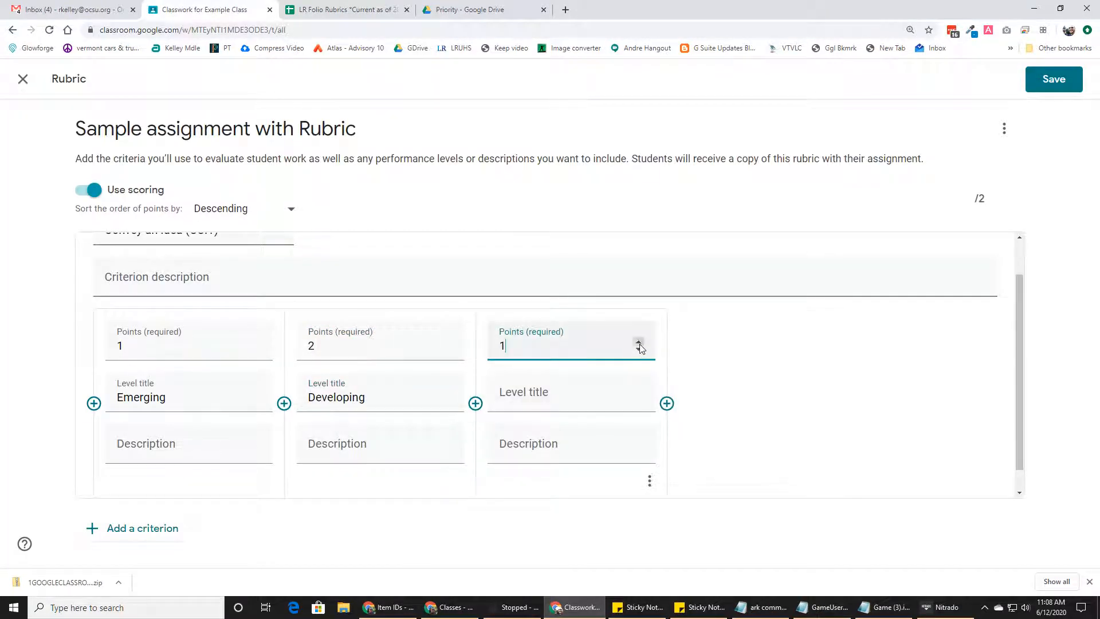
{"action": "left_click", "coordinate": [285, 14]}
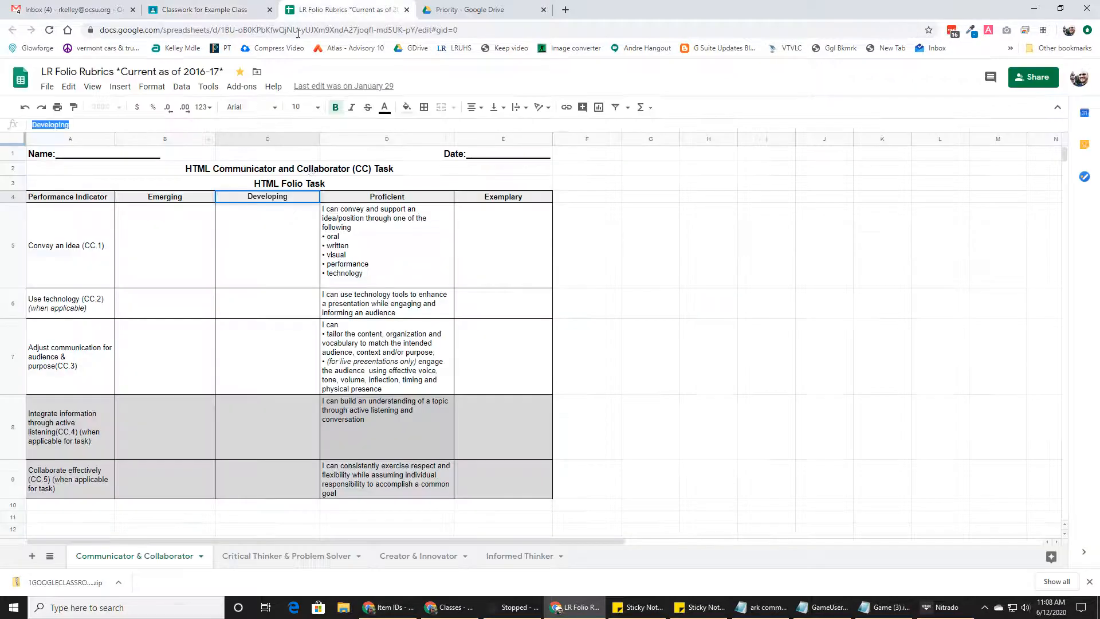
{"action": "left_click", "coordinate": [377, 195]}
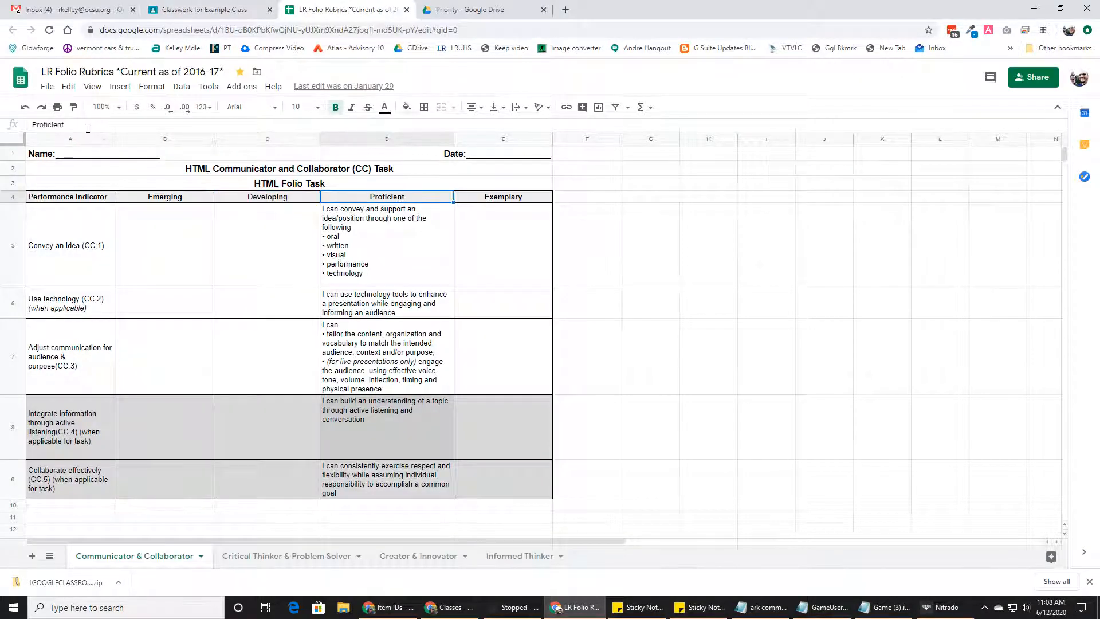
{"action": "left_click", "coordinate": [198, 10]}
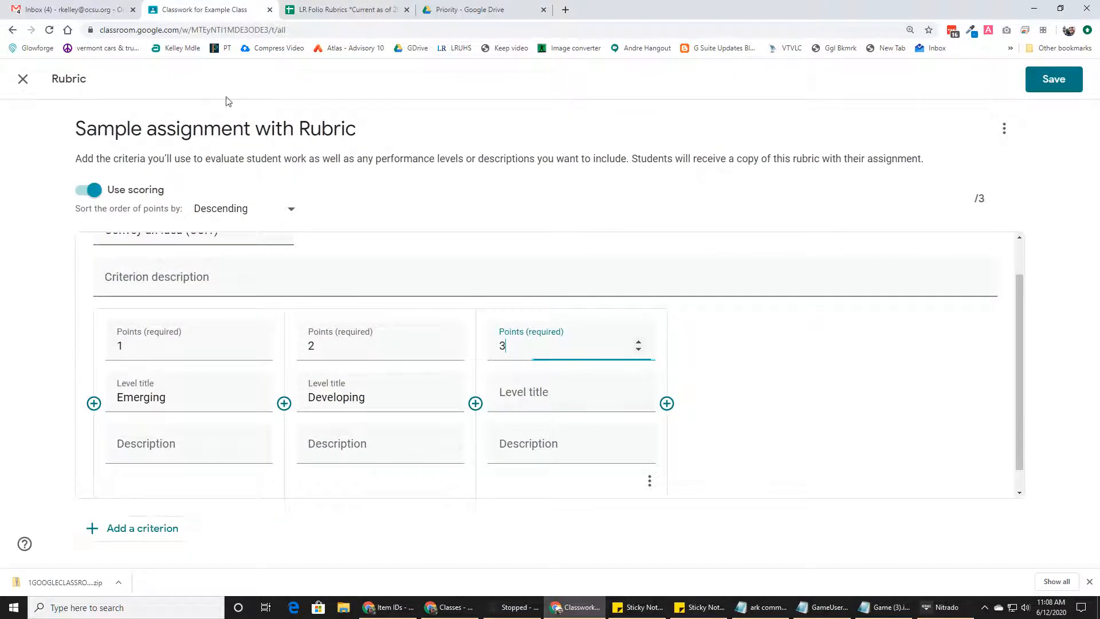
{"action": "left_click", "coordinate": [507, 403]}
{"action": "type", "text": "Proficient"}
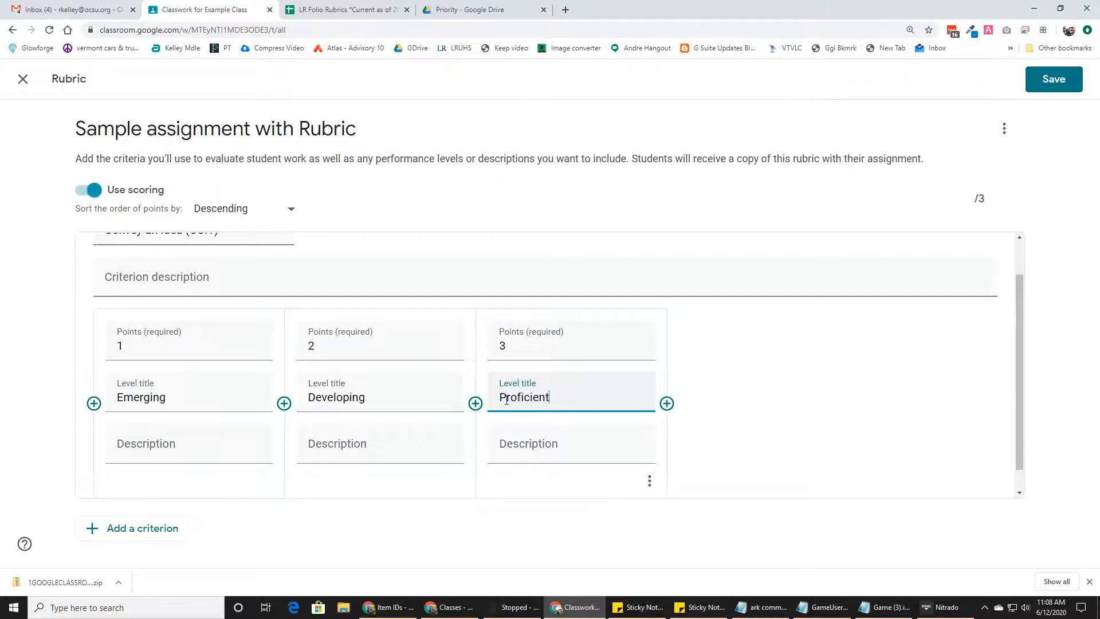
Copy the full Proficient text for "Convey an idea (CC.1)" from the spreadsheet into the Proficient level's description.
{"action": "left_click", "coordinate": [290, 9]}
{"action": "key", "text": "Down"}
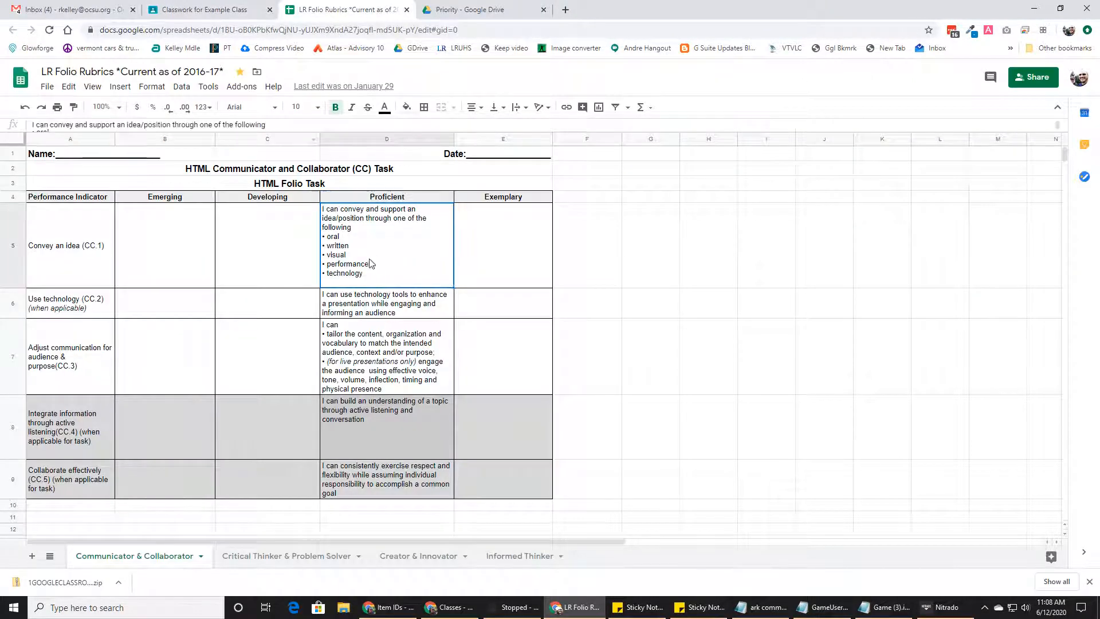
{"action": "left_click", "coordinate": [256, 124]}
{"action": "key", "text": "ctrl+a"}
{"action": "key", "text": "ctrl+c"}
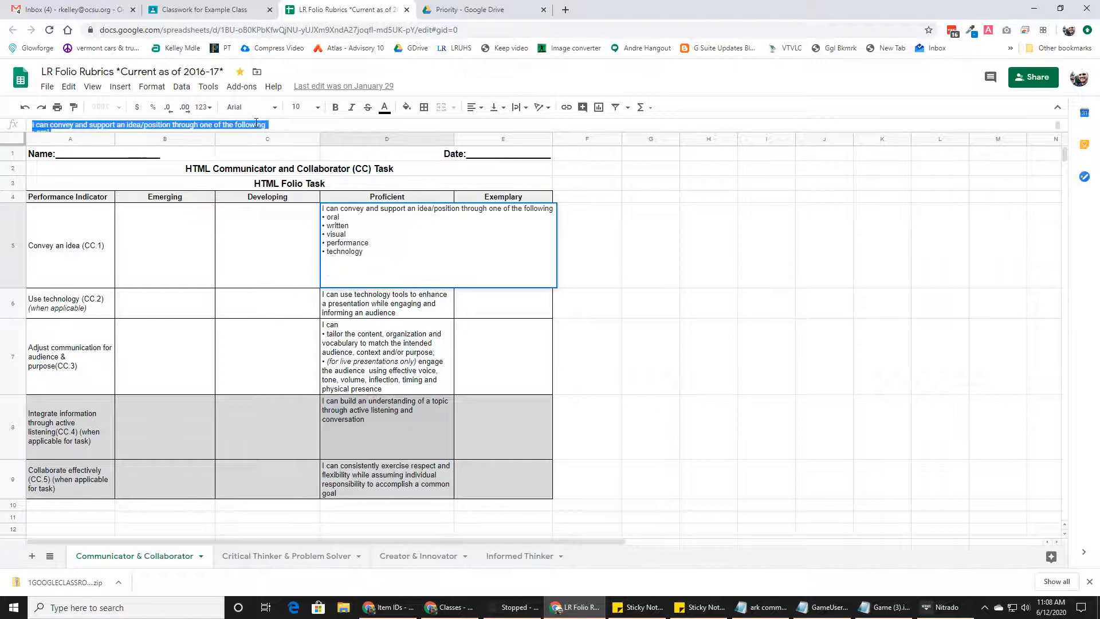
{"action": "left_click", "coordinate": [172, 10]}
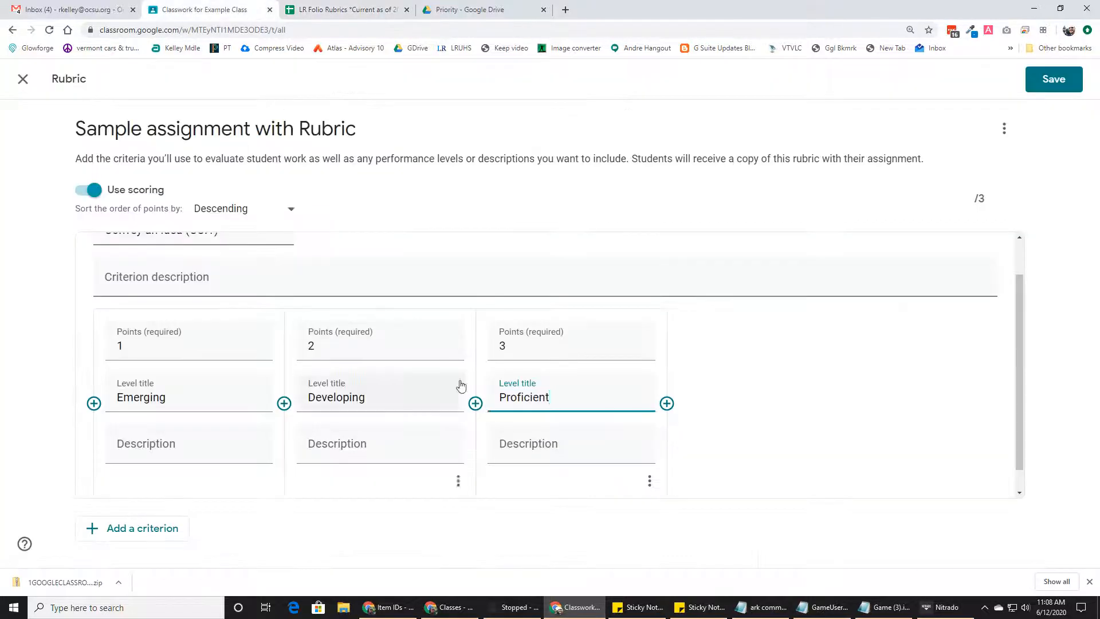
{"action": "left_click", "coordinate": [518, 451]}
{"action": "key", "text": "ctrl+v"}
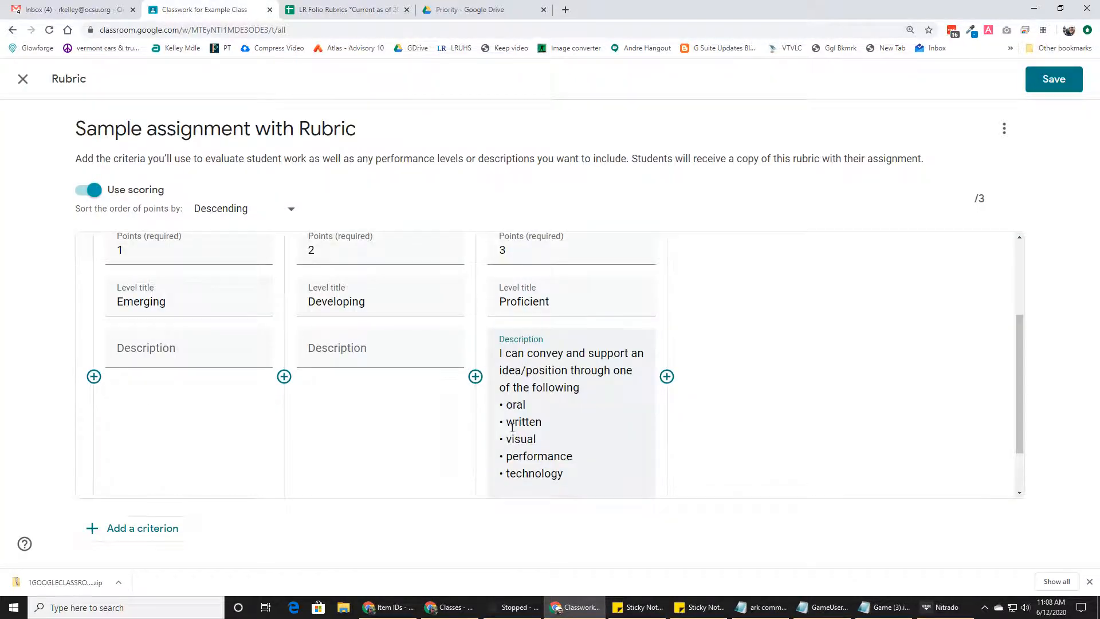
Add a fourth level worth 4 points and title it "Exemplary", taken from the spreadsheet's column heading.
{"action": "left_click", "coordinate": [667, 377]}
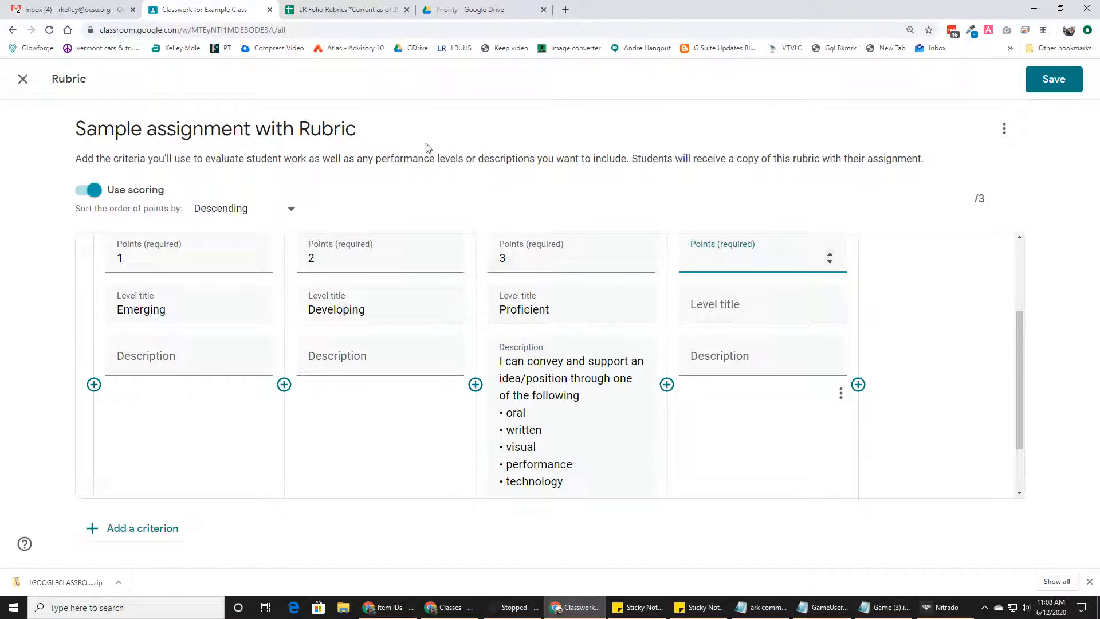
{"action": "left_click", "coordinate": [830, 255]}
{"action": "left_click", "coordinate": [830, 254]}
{"action": "left_click", "coordinate": [338, 10]}
{"action": "left_click", "coordinate": [495, 197]}
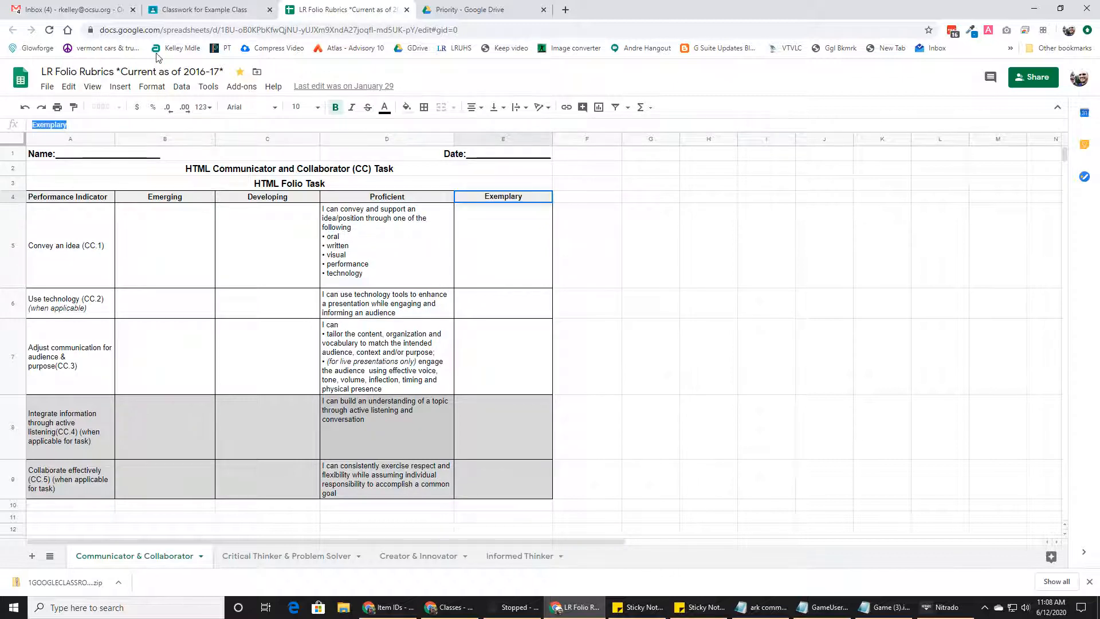
{"action": "left_click", "coordinate": [200, 10]}
{"action": "left_click", "coordinate": [739, 302]}
{"action": "type", "text": "Exemplary"}
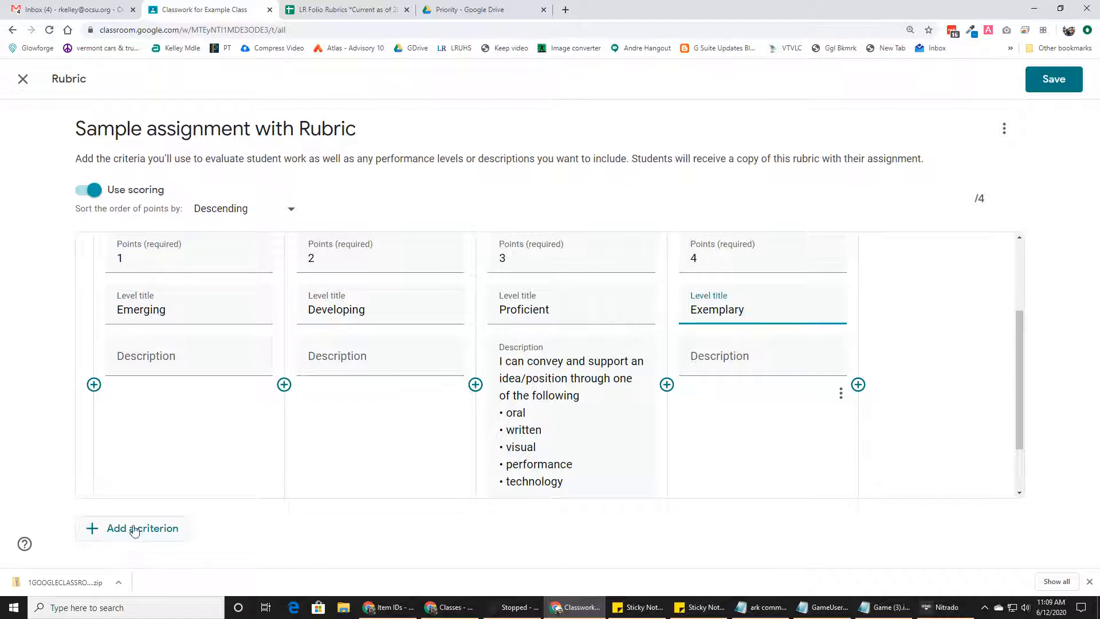
Copy the "Use technology (CC.2)" indicator name from the rubric spreadsheet, leaving out "(when applicable)".
{"action": "left_click", "coordinate": [307, 10]}
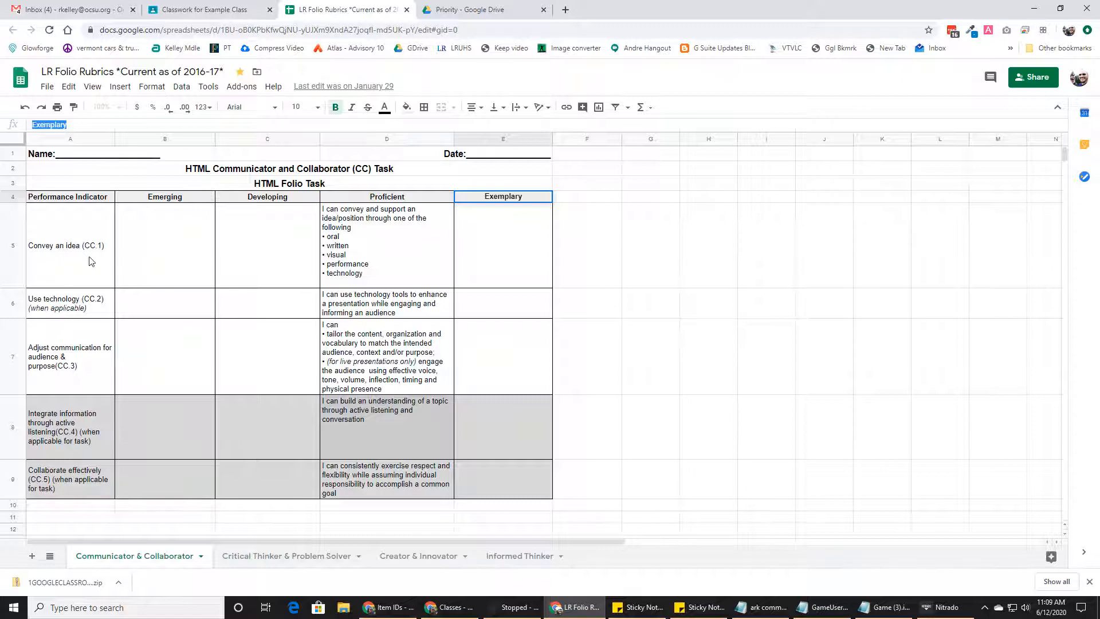
{"action": "left_click", "coordinate": [107, 302]}
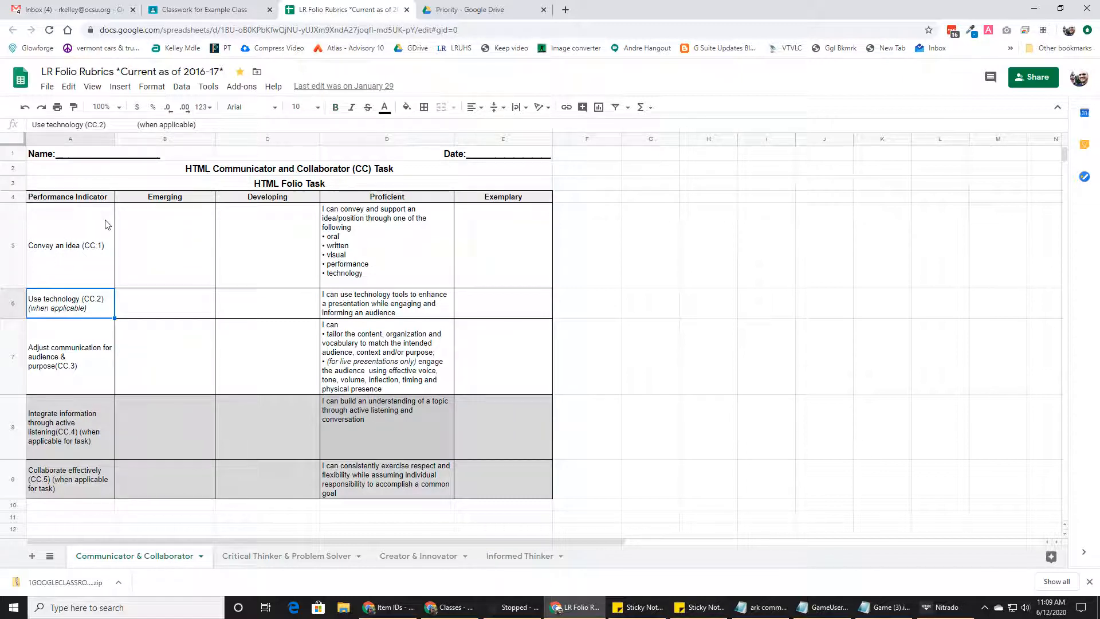
{"action": "left_click_drag", "start_coordinate": [106, 125], "coordinate": [15, 129]}
{"action": "key", "text": "ctrl+c"}
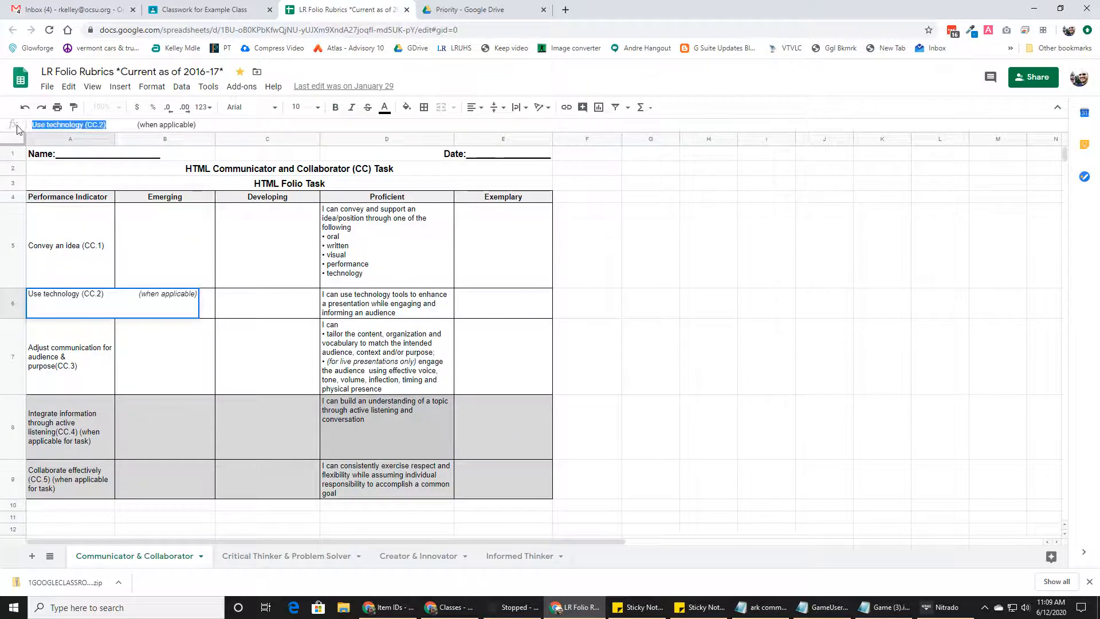
Add a second criterion to the assignment rubric and title it with the copied text "Use technology (CC.2)".
{"action": "left_click", "coordinate": [175, 9]}
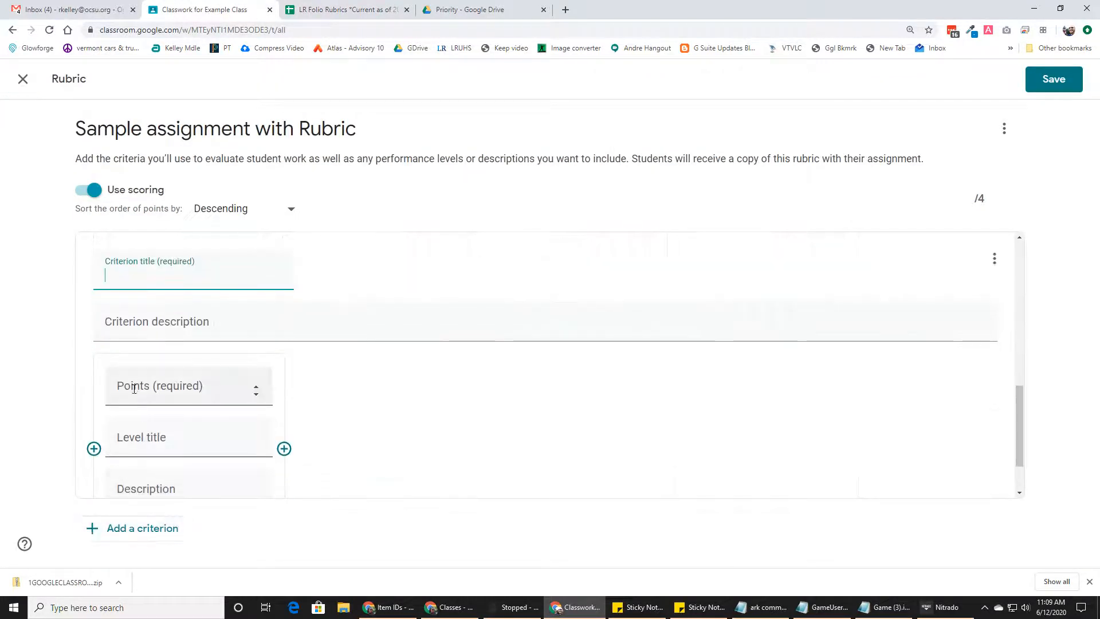
{"action": "scroll", "coordinate": [135, 366], "scroll_direction": "up", "scroll_amount": 3}
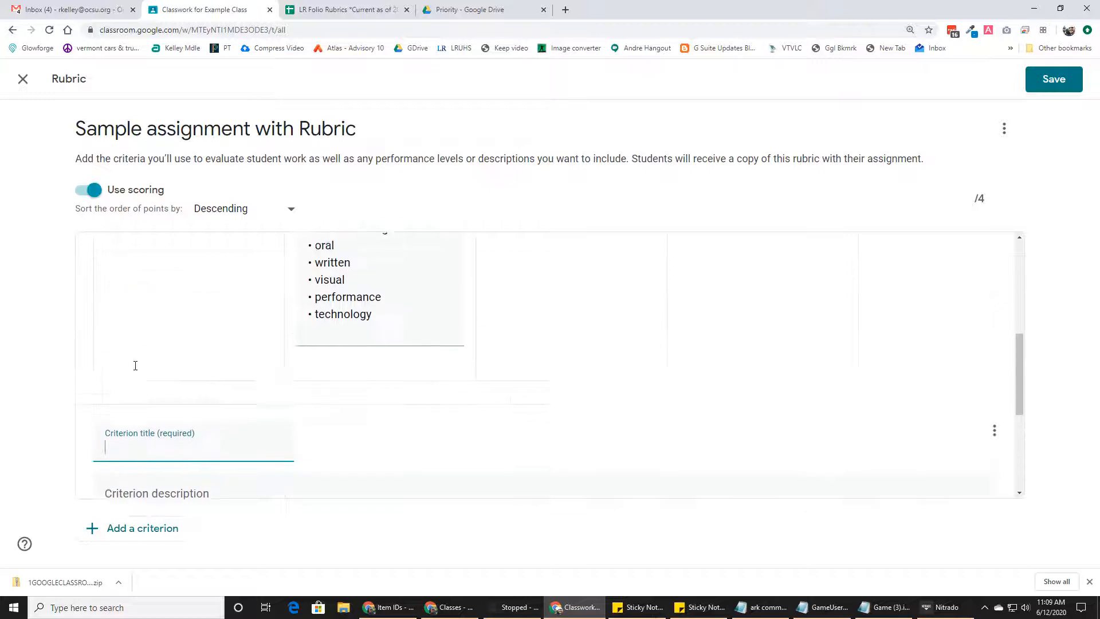
{"action": "scroll", "coordinate": [135, 366], "scroll_direction": "down", "scroll_amount": 5}
{"action": "scroll", "coordinate": [108, 441], "scroll_direction": "up", "scroll_amount": 3}
{"action": "scroll", "coordinate": [108, 441], "scroll_direction": "down", "scroll_amount": 5}
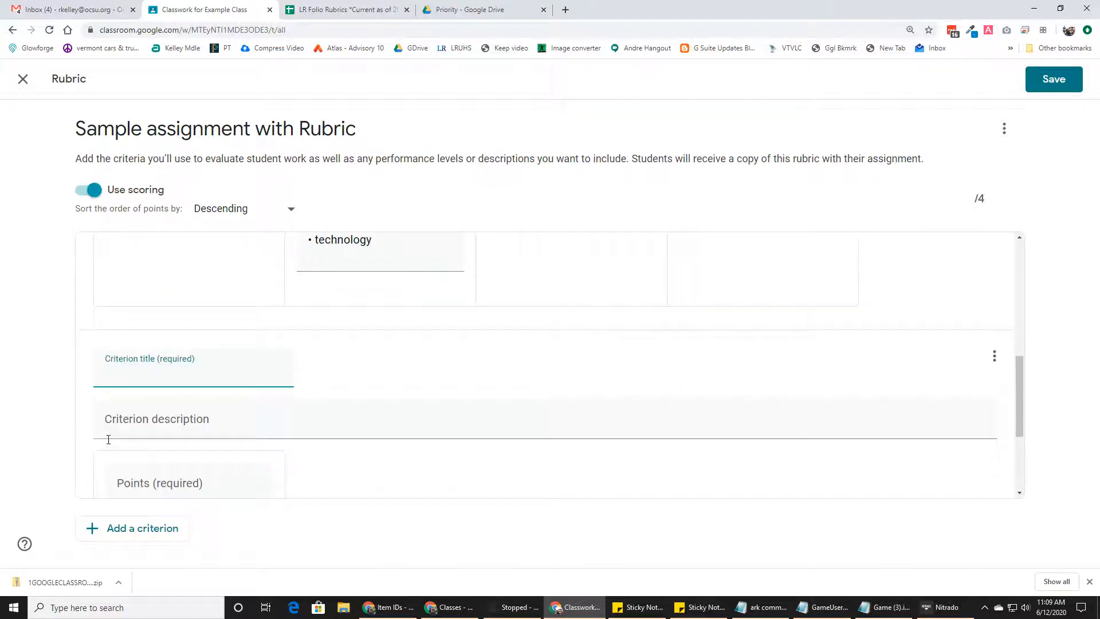
{"action": "scroll", "coordinate": [439, 417], "scroll_direction": "up", "scroll_amount": 5}
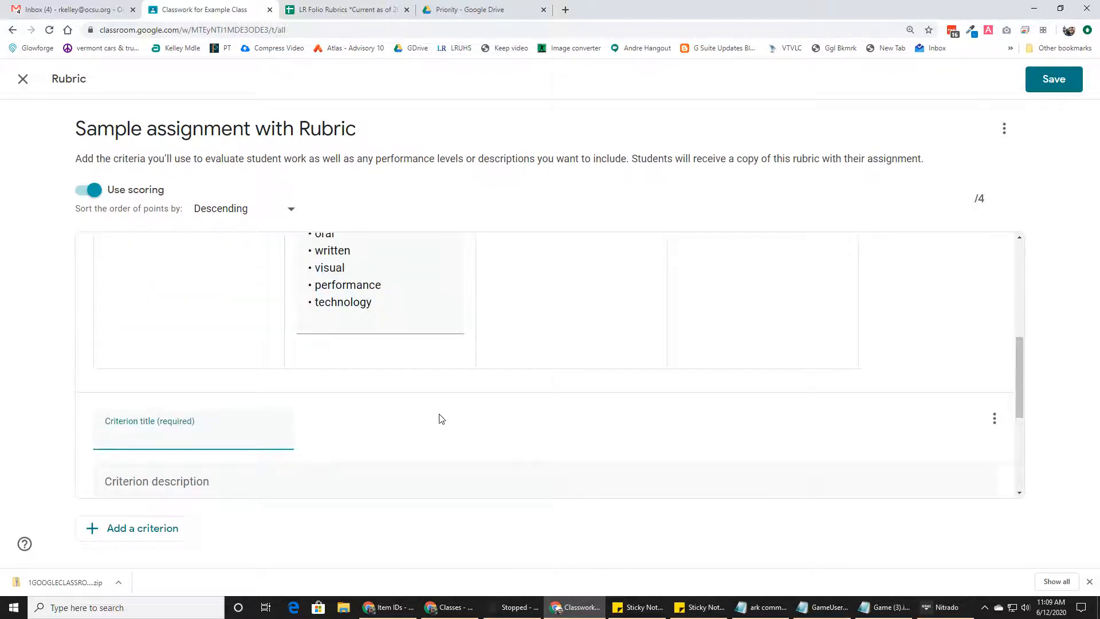
{"action": "left_click", "coordinate": [138, 491]}
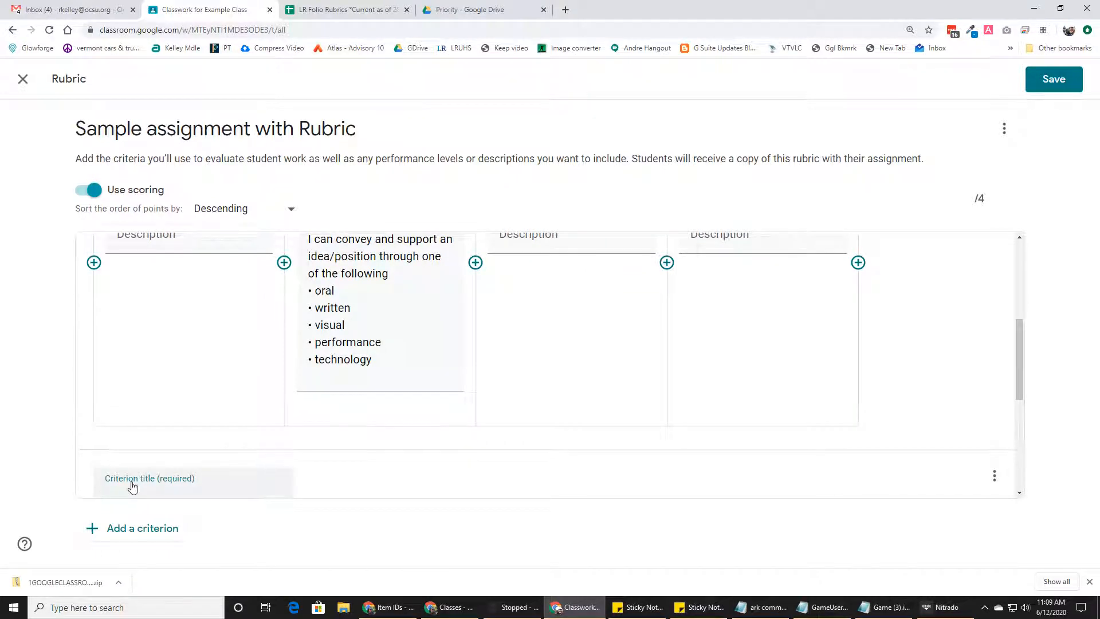
{"action": "scroll", "coordinate": [196, 482], "scroll_direction": "down", "scroll_amount": 3}
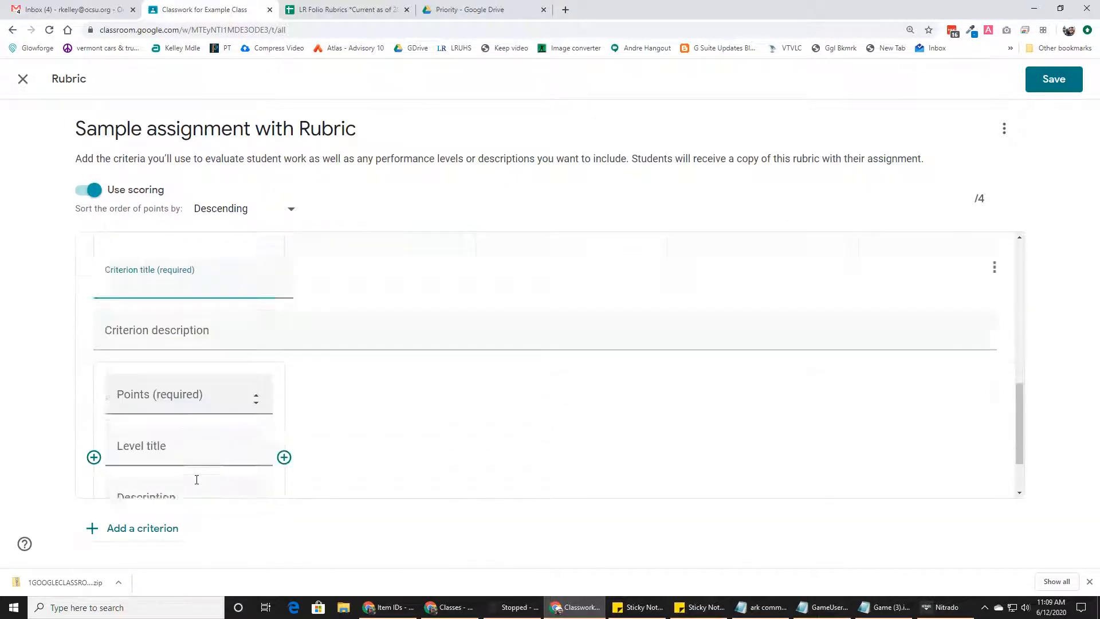
{"action": "scroll", "coordinate": [198, 485], "scroll_direction": "up", "scroll_amount": 2}
{"action": "scroll", "coordinate": [197, 485], "scroll_direction": "up", "scroll_amount": 7}
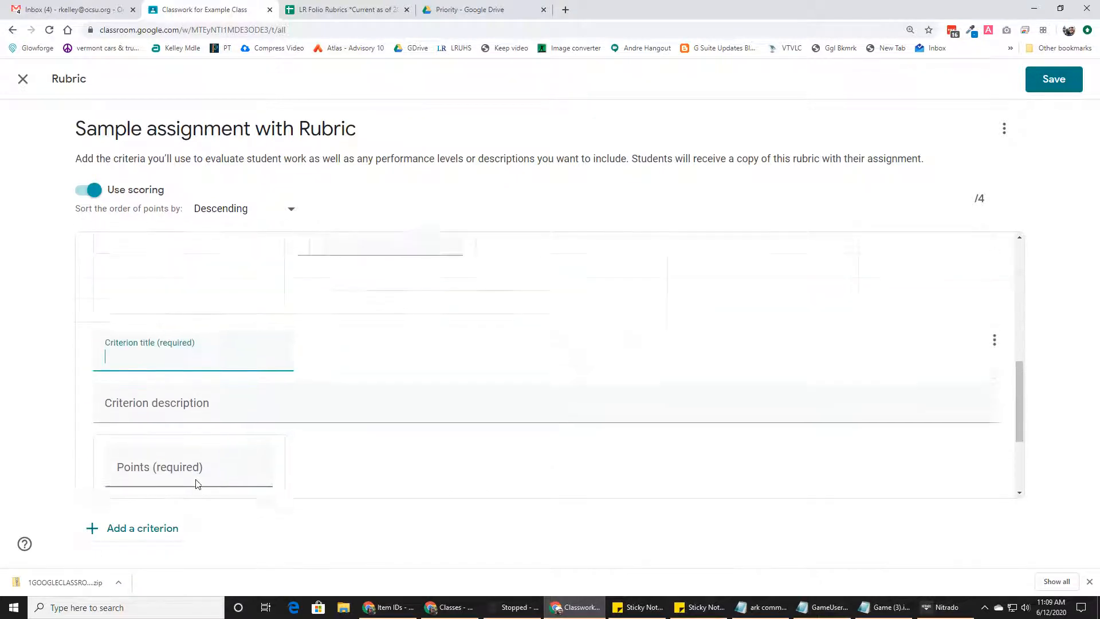
{"action": "scroll", "coordinate": [196, 479], "scroll_direction": "down", "scroll_amount": 8}
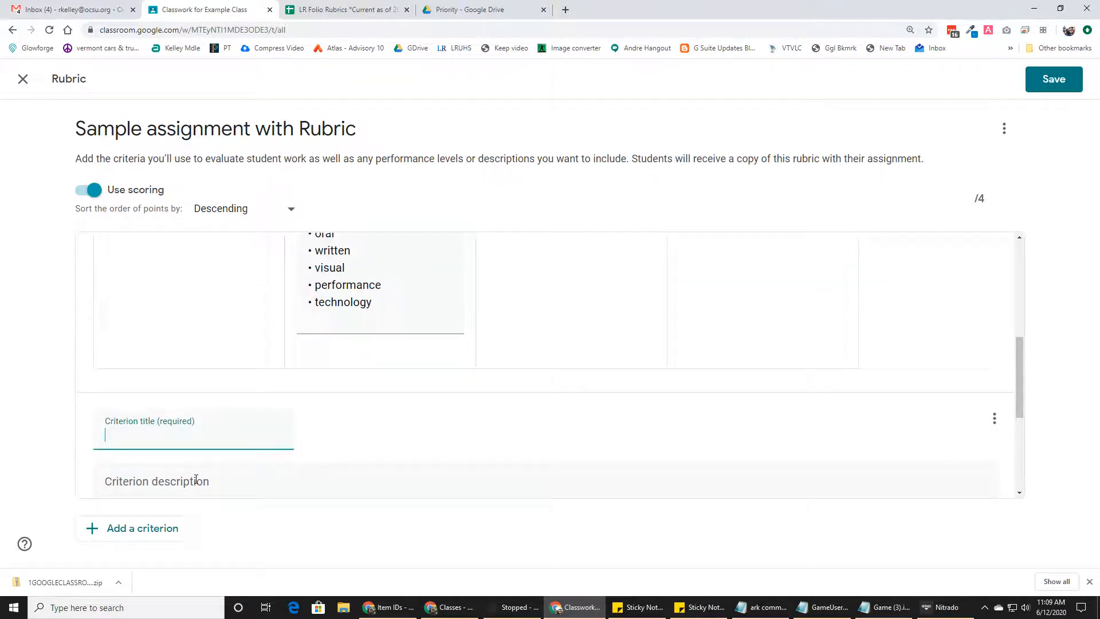
{"action": "scroll", "coordinate": [196, 483], "scroll_direction": "up", "scroll_amount": 2}
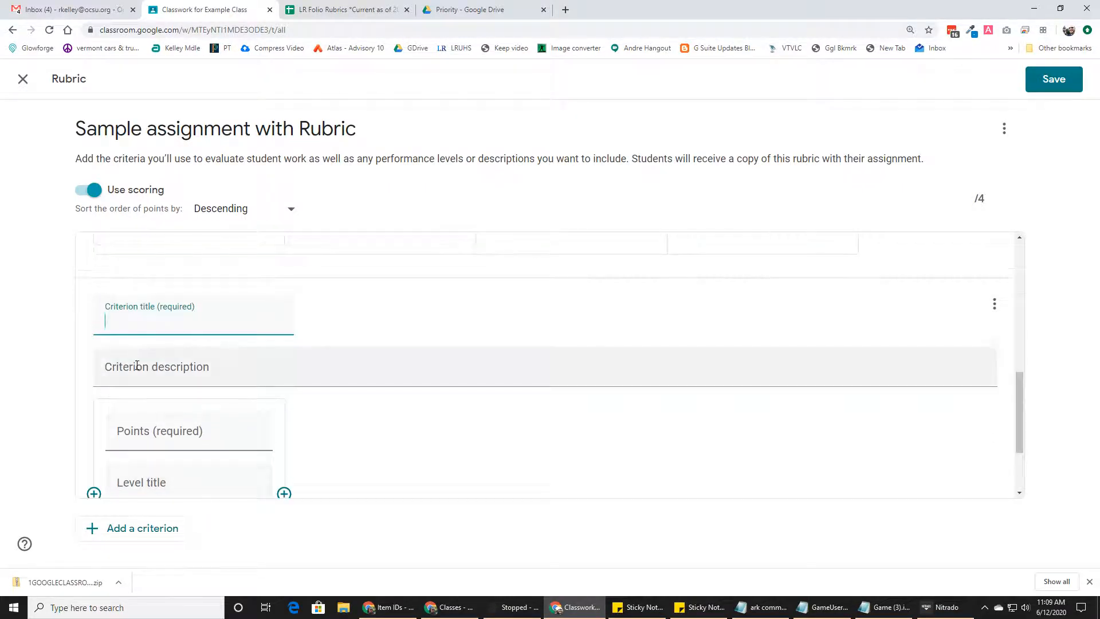
{"action": "key", "text": "ctrl+v"}
{"action": "left_click", "coordinate": [132, 373]}
Set the "Use technology (CC.2)" criterion's first level to 1 point and title it "Emerging", taken from the spreadsheet's column heading.
{"action": "scroll", "coordinate": [181, 435], "scroll_direction": "down", "scroll_amount": 2}
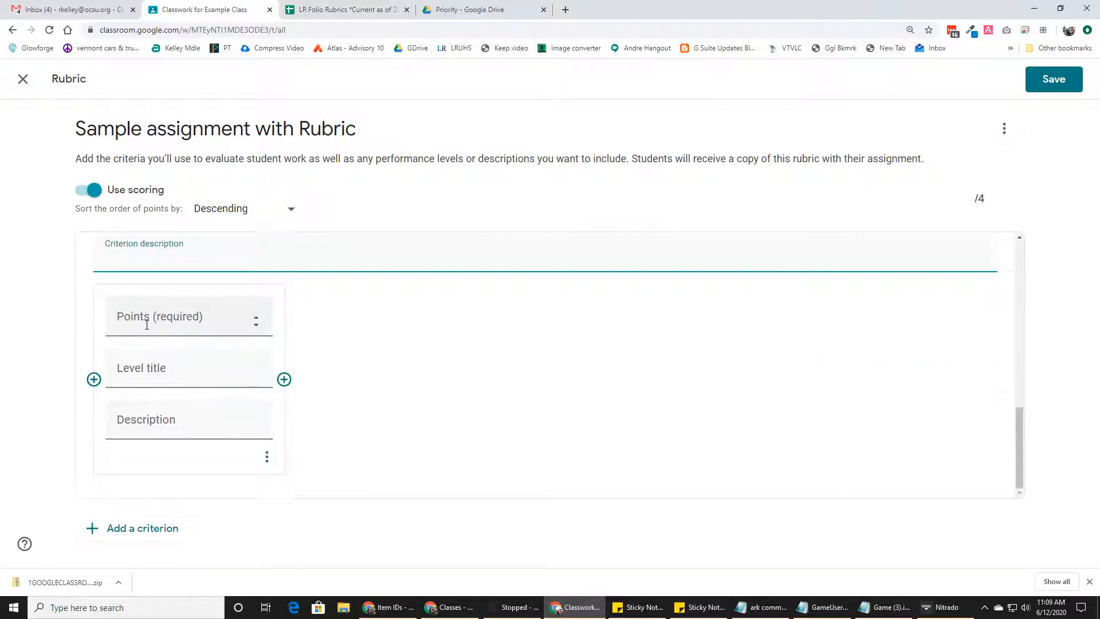
{"action": "left_click", "coordinate": [256, 319]}
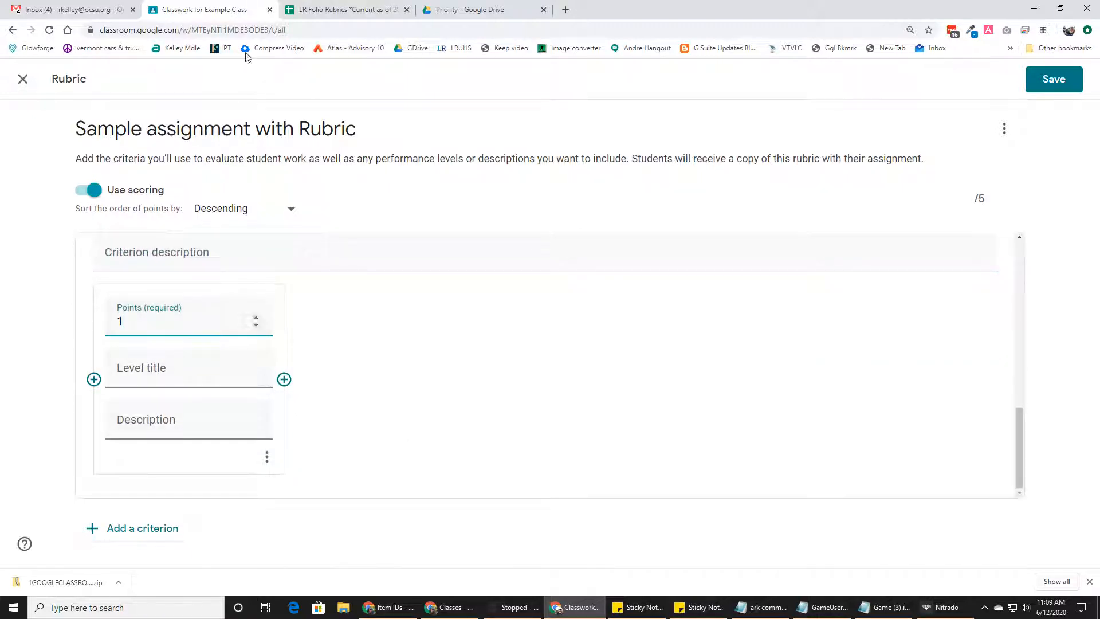
{"action": "left_click", "coordinate": [344, 10]}
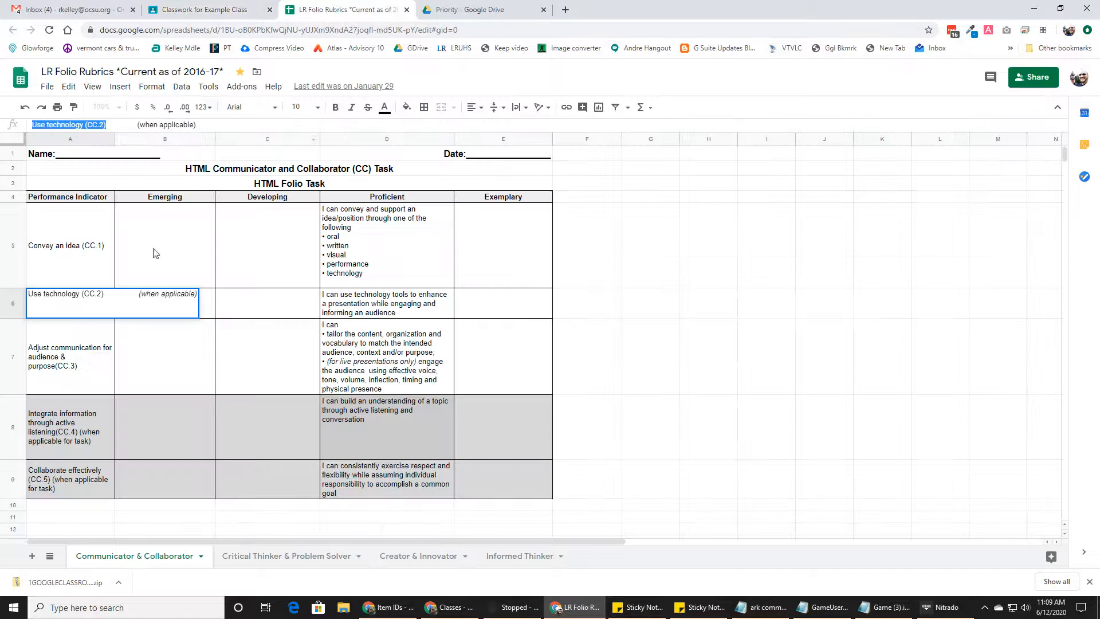
{"action": "left_click", "coordinate": [183, 198]}
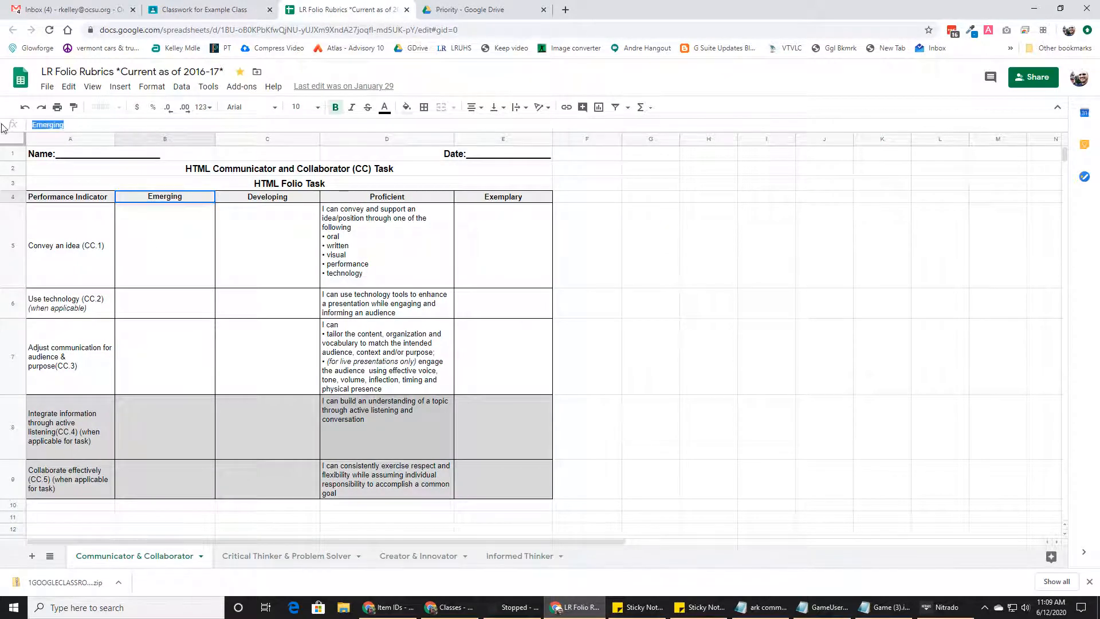
{"action": "left_click", "coordinate": [207, 9]}
{"action": "left_click", "coordinate": [141, 376]}
{"action": "type", "text": "Emerging"}
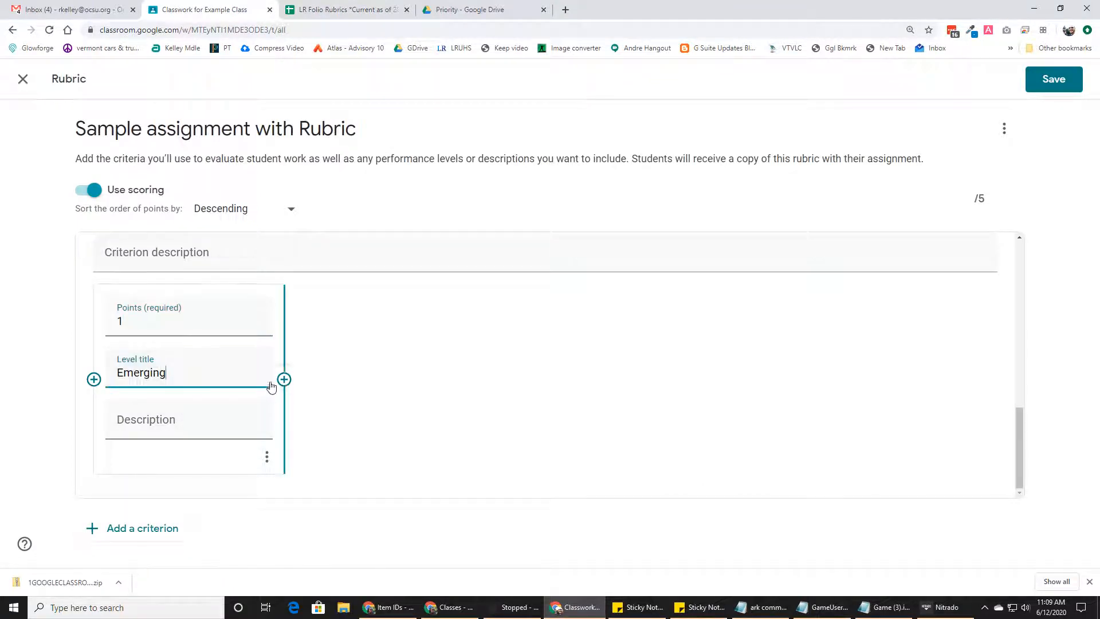
Add a "Developing" level worth 2 points to the "Use technology (CC.2)" criterion and save the rubric.
{"action": "left_click", "coordinate": [284, 379]}
{"action": "left_click", "coordinate": [448, 319]}
{"action": "left_click", "coordinate": [360, 367]}
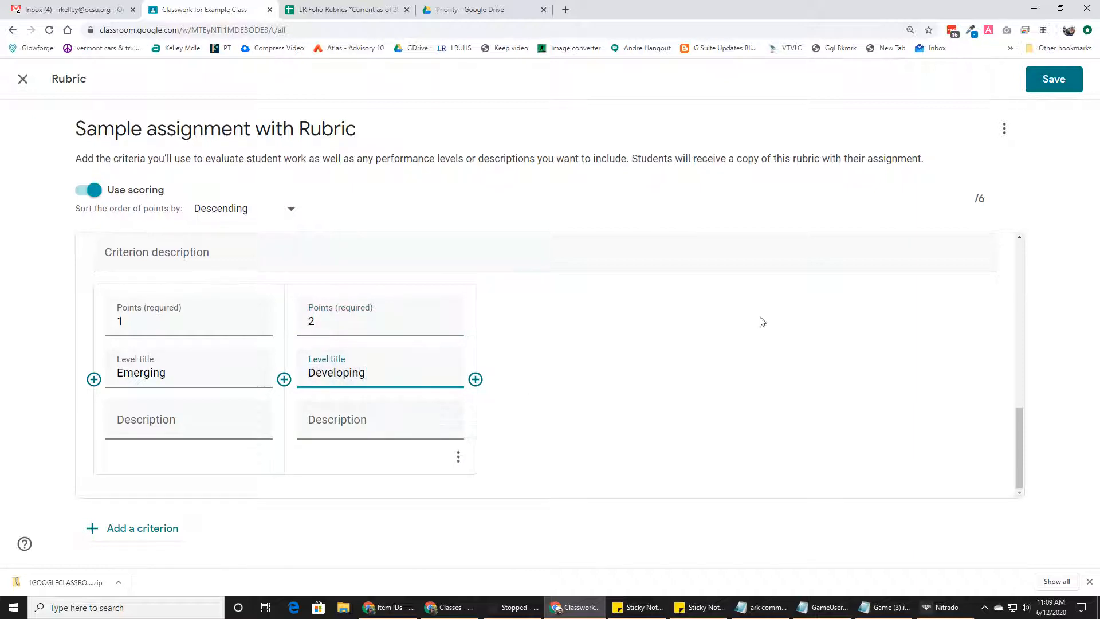
{"action": "left_click", "coordinate": [1053, 80]}
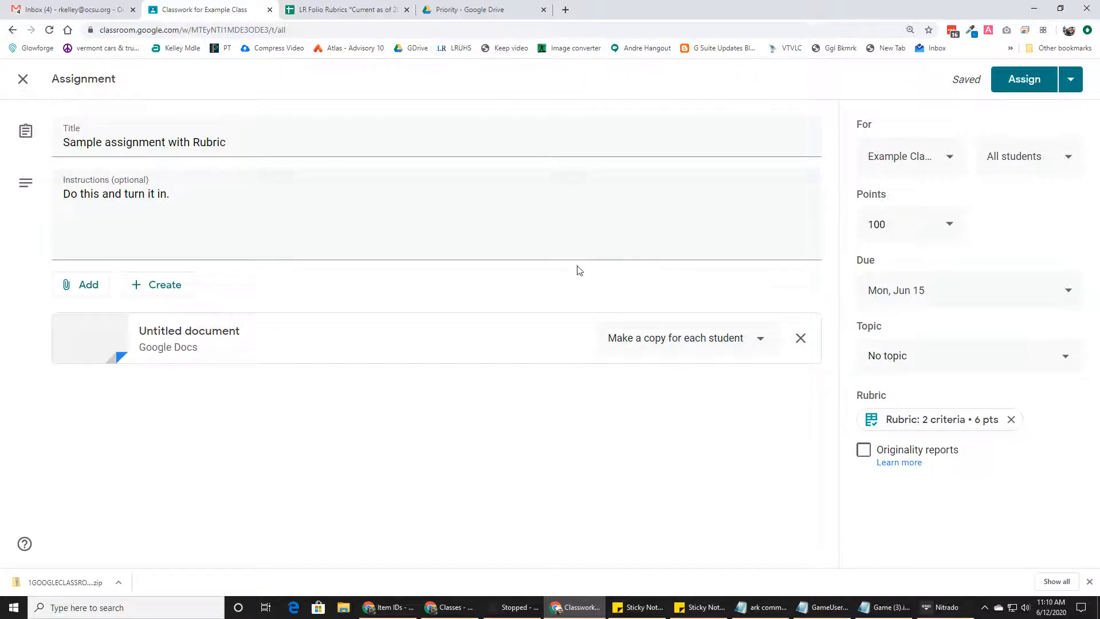
{"action": "left_click", "coordinate": [321, 10]}
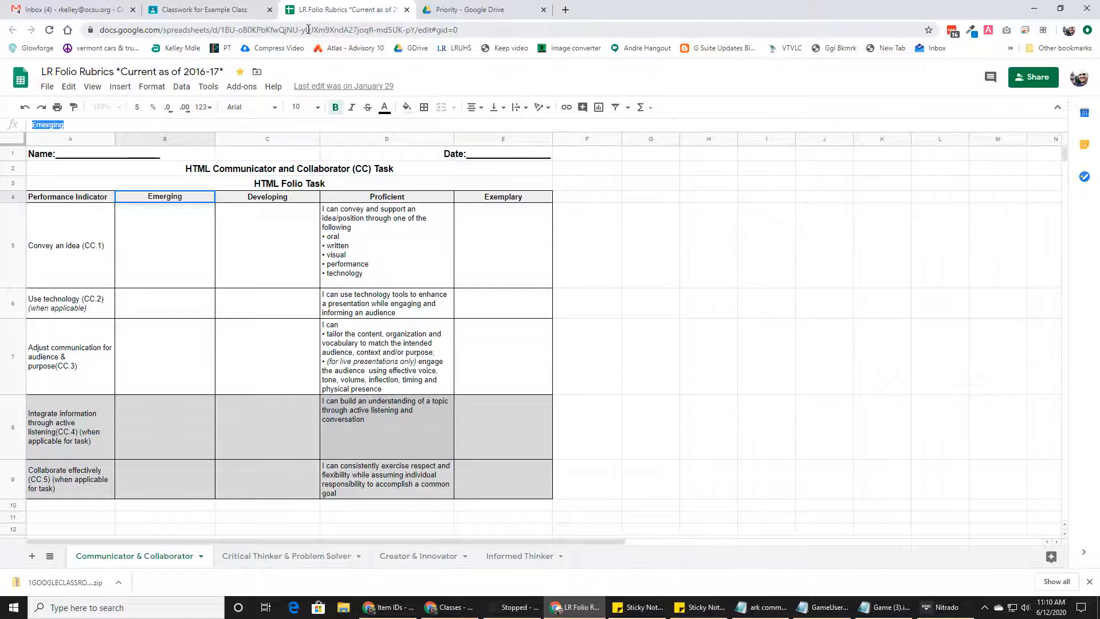
{"action": "left_click", "coordinate": [214, 12]}
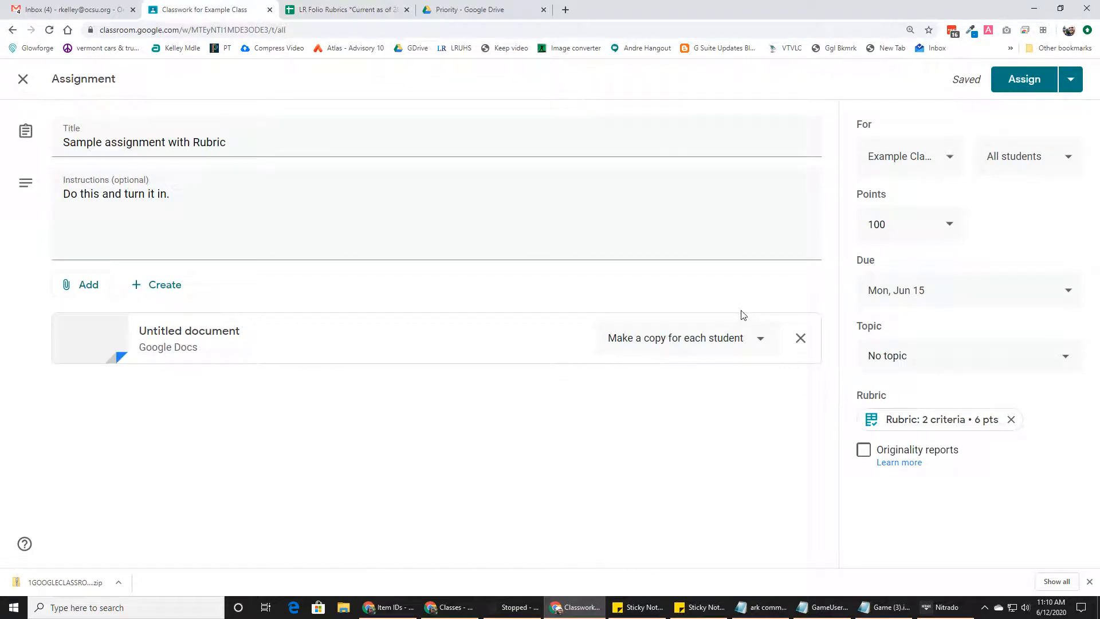
{"action": "left_click", "coordinate": [351, 15]}
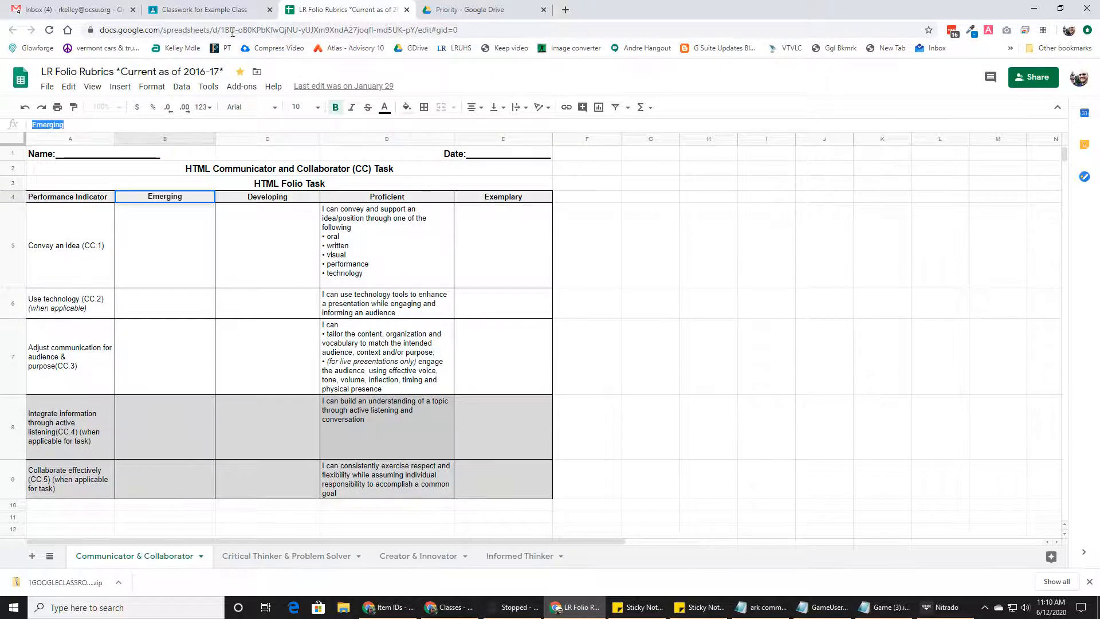
{"action": "left_click", "coordinate": [221, 13]}
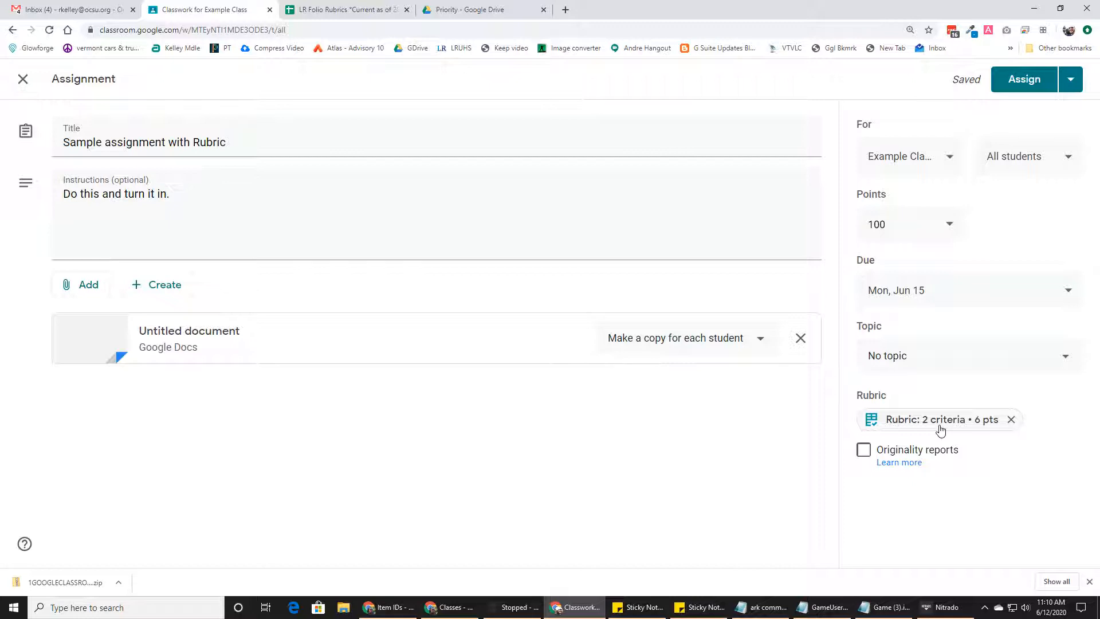
Assign "Sample assignment with Rubric" to the students of Example Class and confirm it.
{"action": "left_click", "coordinate": [1023, 85]}
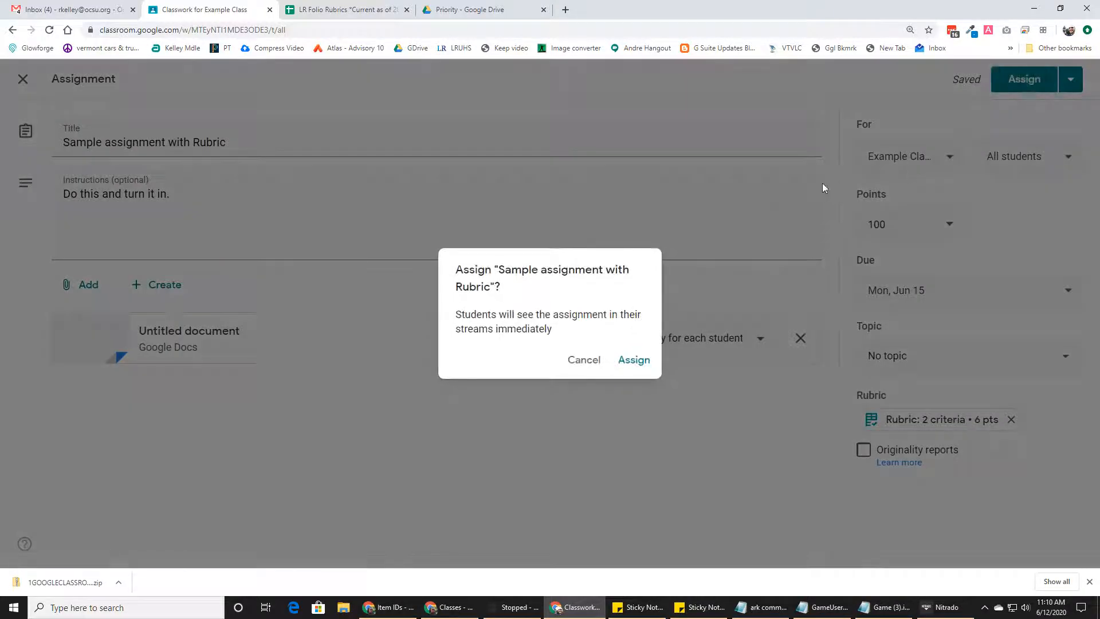
{"action": "left_click", "coordinate": [635, 362]}
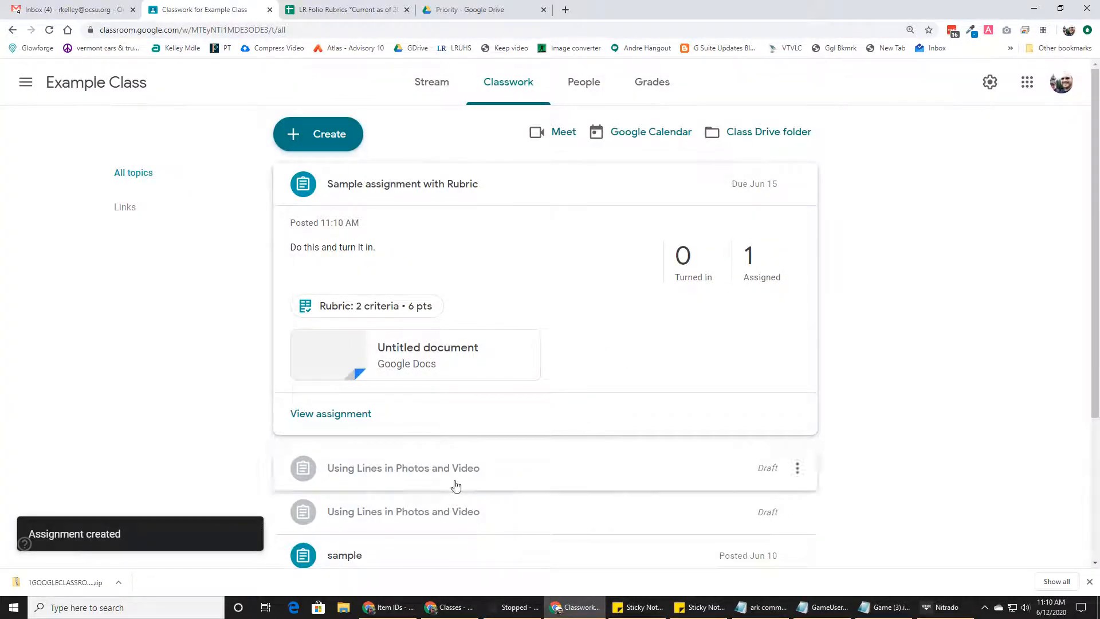
Switch to the student's Google Classroom window and open the document attached to "Sample assignment with Rubric" in Example Class's classwork.
{"action": "left_click", "coordinate": [446, 612]}
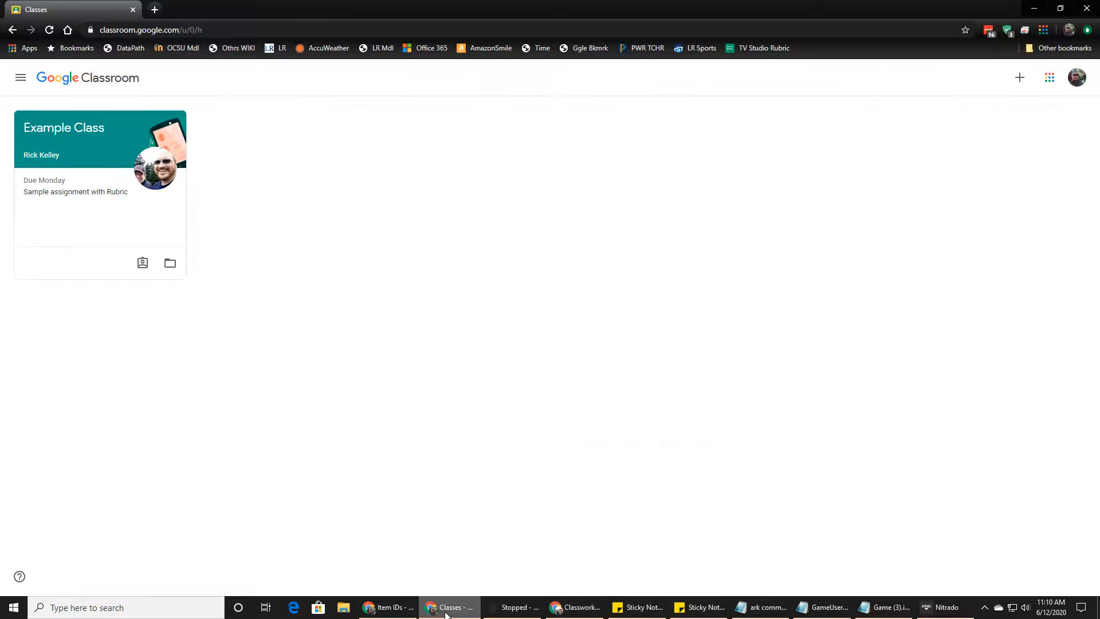
{"action": "left_click", "coordinate": [46, 129]}
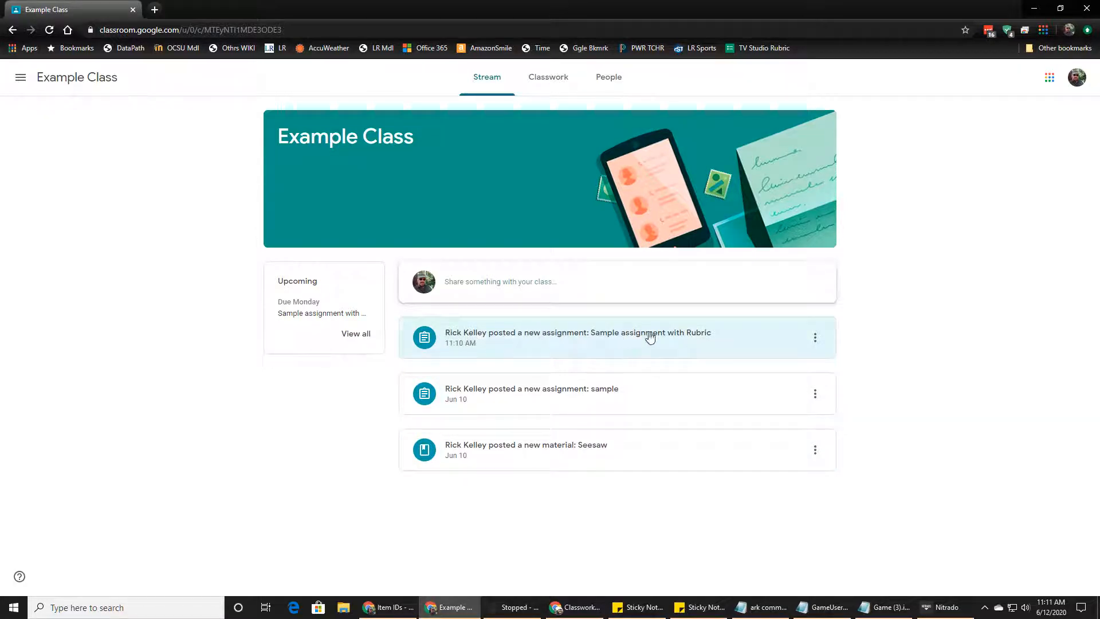
{"action": "left_click", "coordinate": [545, 85]}
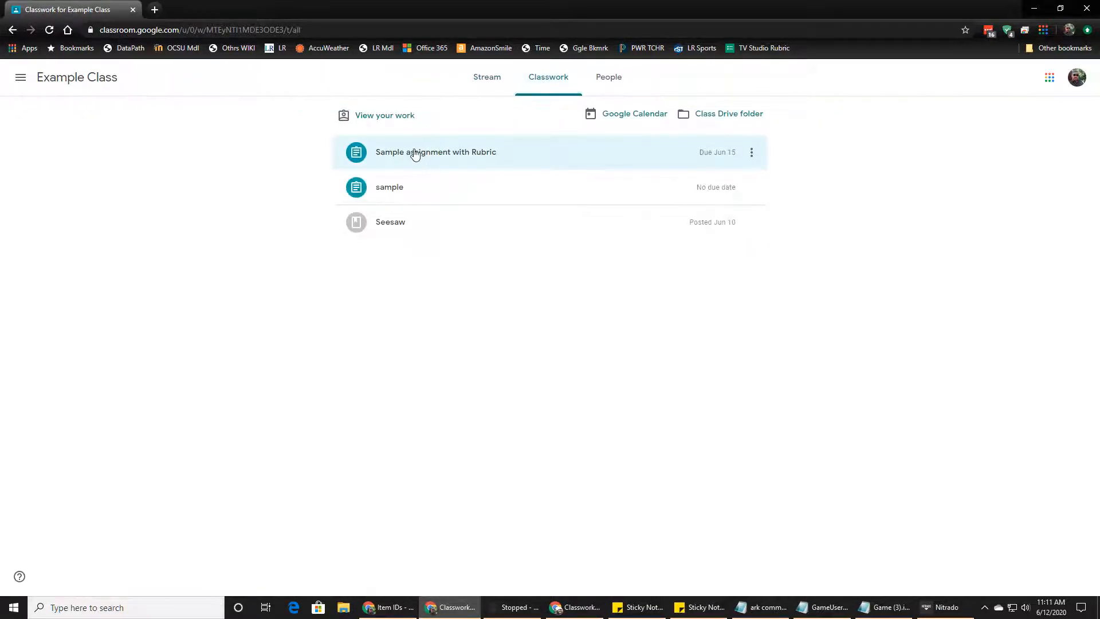
{"action": "left_click", "coordinate": [415, 155]}
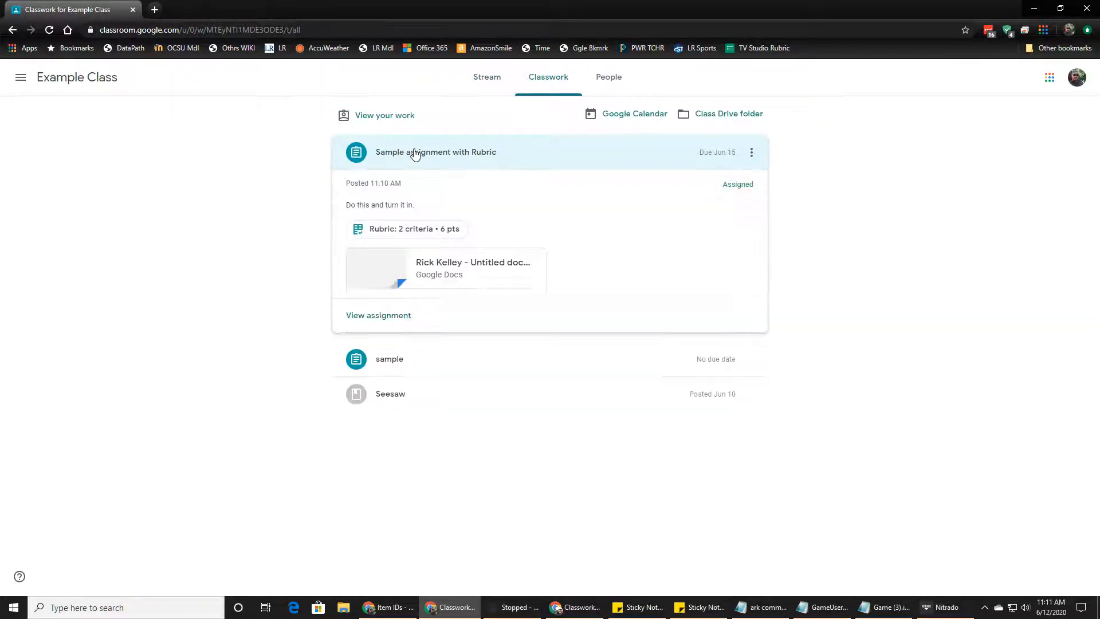
{"action": "left_click", "coordinate": [417, 287]}
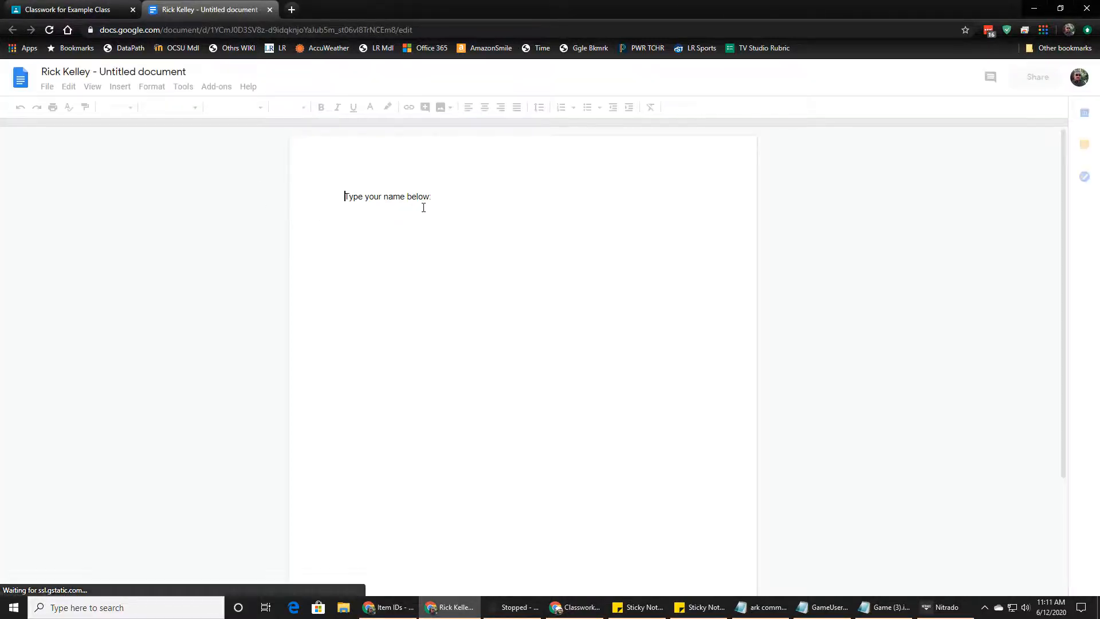
Enter the student's first name beneath "Type your name below:" in the document and close it.
{"action": "left_click", "coordinate": [443, 212]}
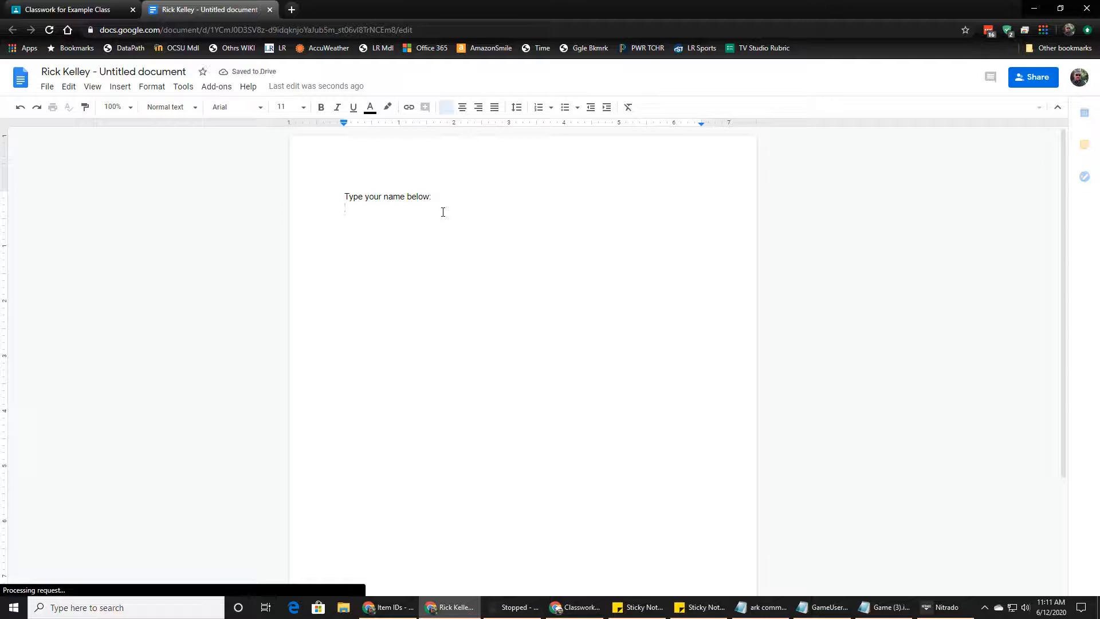
{"action": "type", "text": "Rick"}
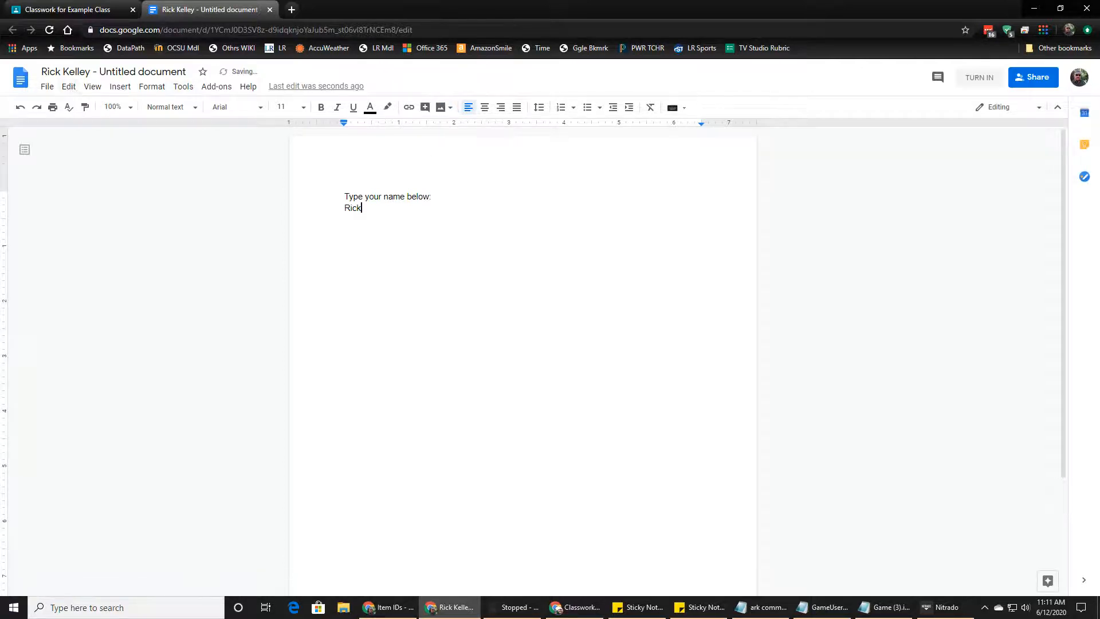
{"action": "left_click", "coordinate": [269, 10]}
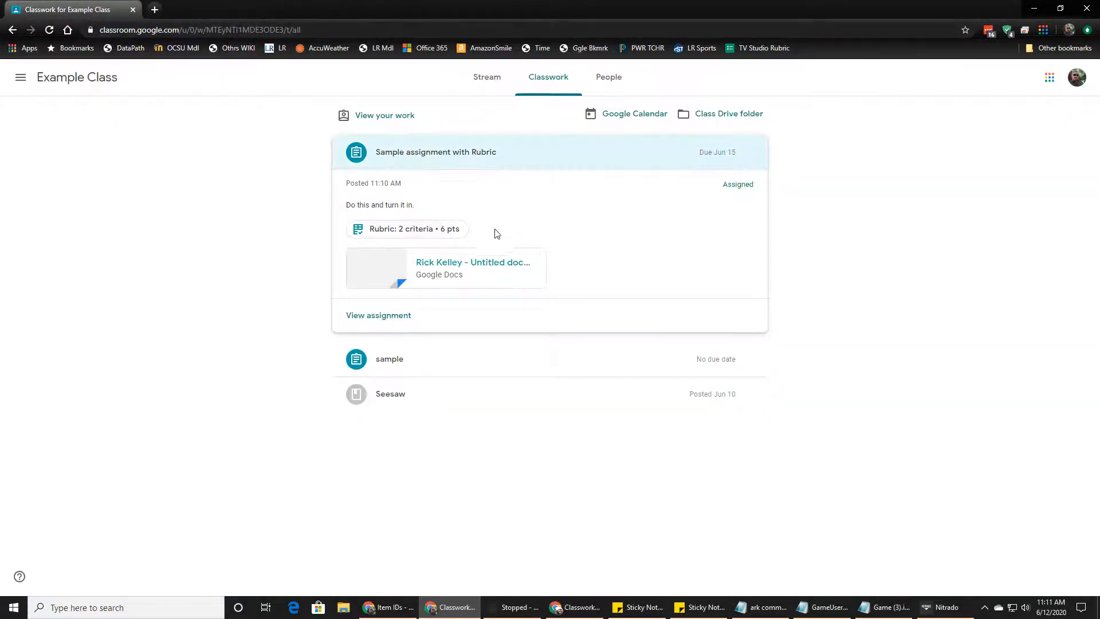
Open the full view of "Sample assignment with Rubric" and review the levels of the "Convey an idea (CC.1)" and "Use technology (CC.2)" criteria.
{"action": "left_click", "coordinate": [385, 317]}
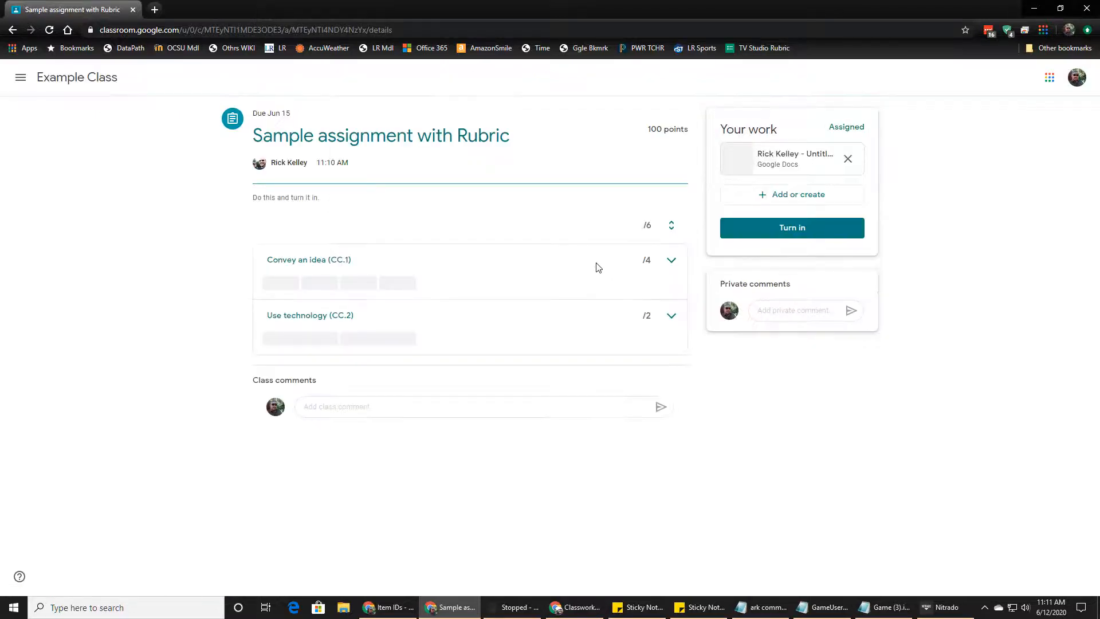
{"action": "left_click", "coordinate": [803, 230]}
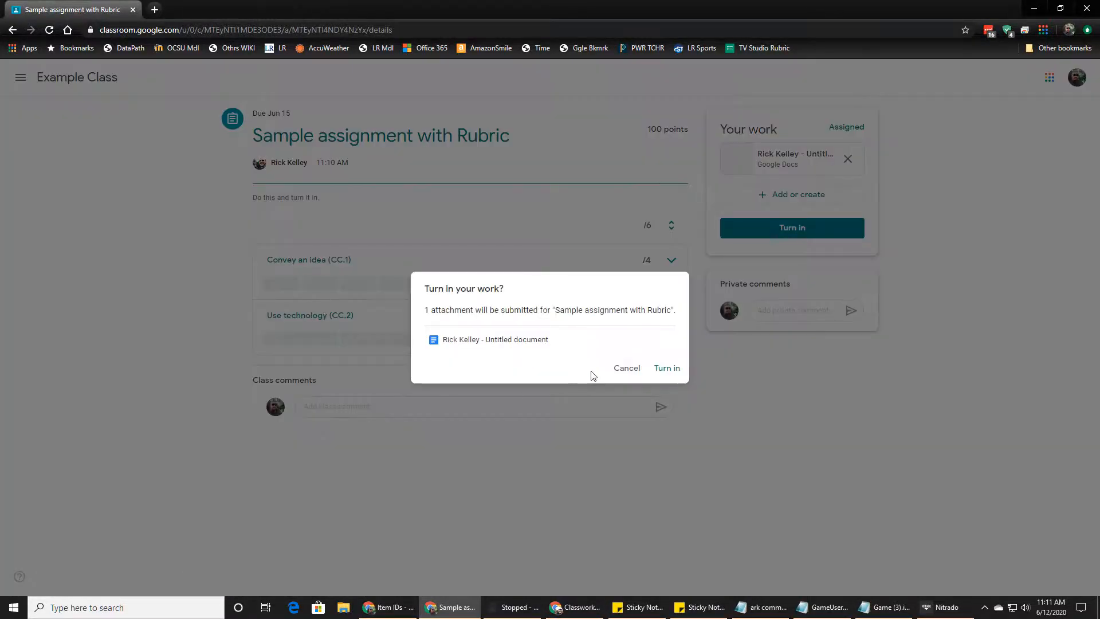
{"action": "left_click", "coordinate": [624, 370]}
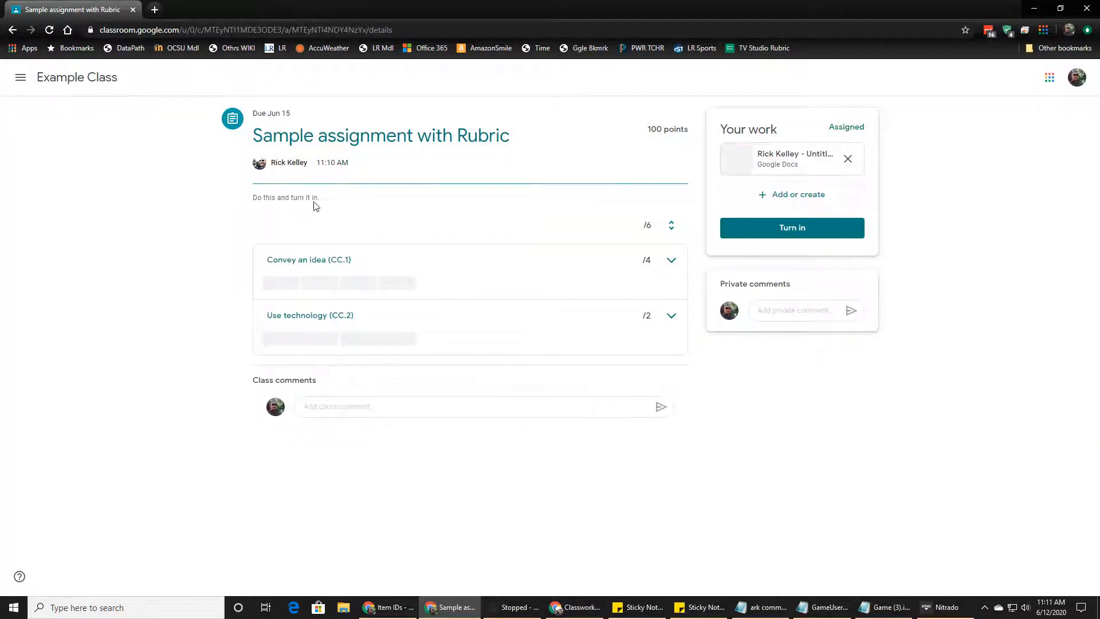
{"action": "left_click", "coordinate": [311, 263]}
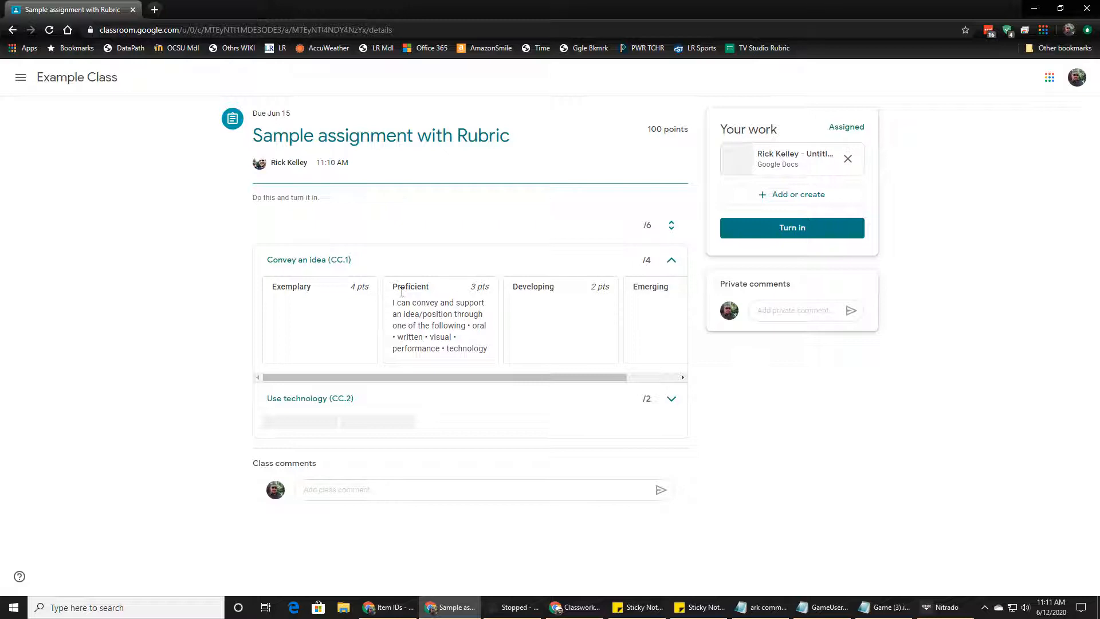
{"action": "left_click", "coordinate": [278, 260]}
{"action": "left_click", "coordinate": [294, 316]}
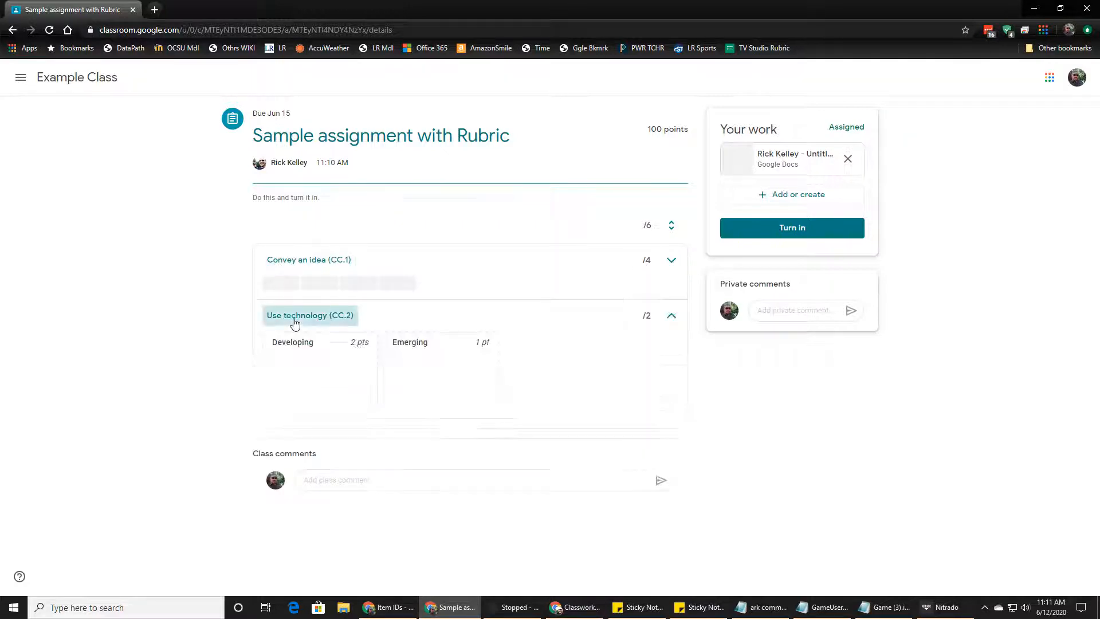
{"action": "left_click", "coordinate": [315, 320]}
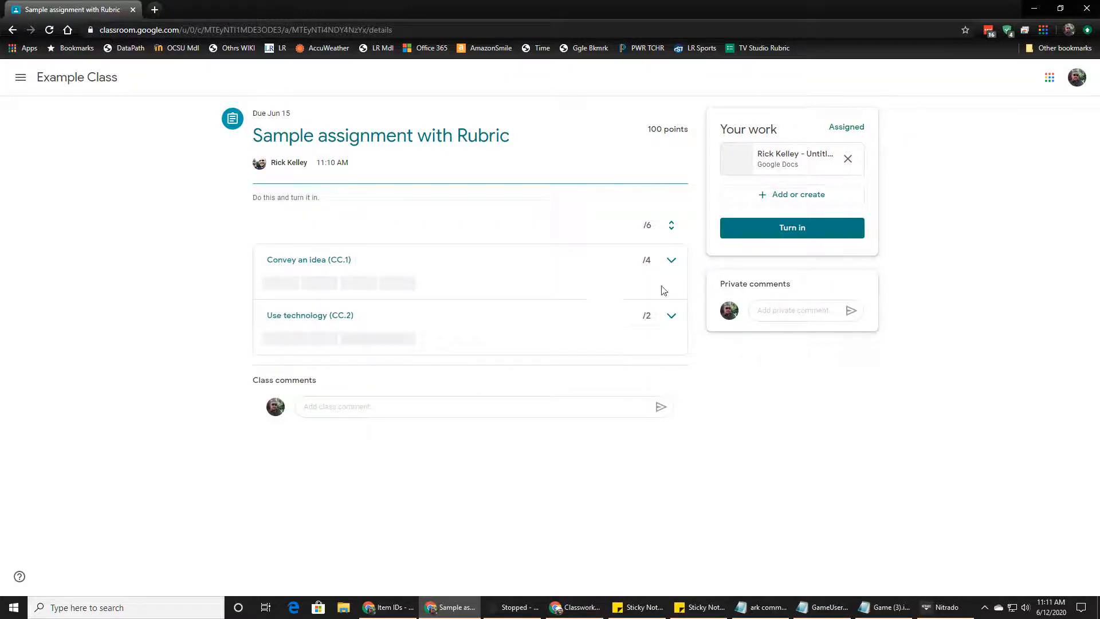
{"action": "left_click", "coordinate": [671, 263]}
{"action": "left_click", "coordinate": [671, 260]}
Turn in the attached document for "Sample assignment with Rubric" and confirm the submission.
{"action": "left_click", "coordinate": [751, 233]}
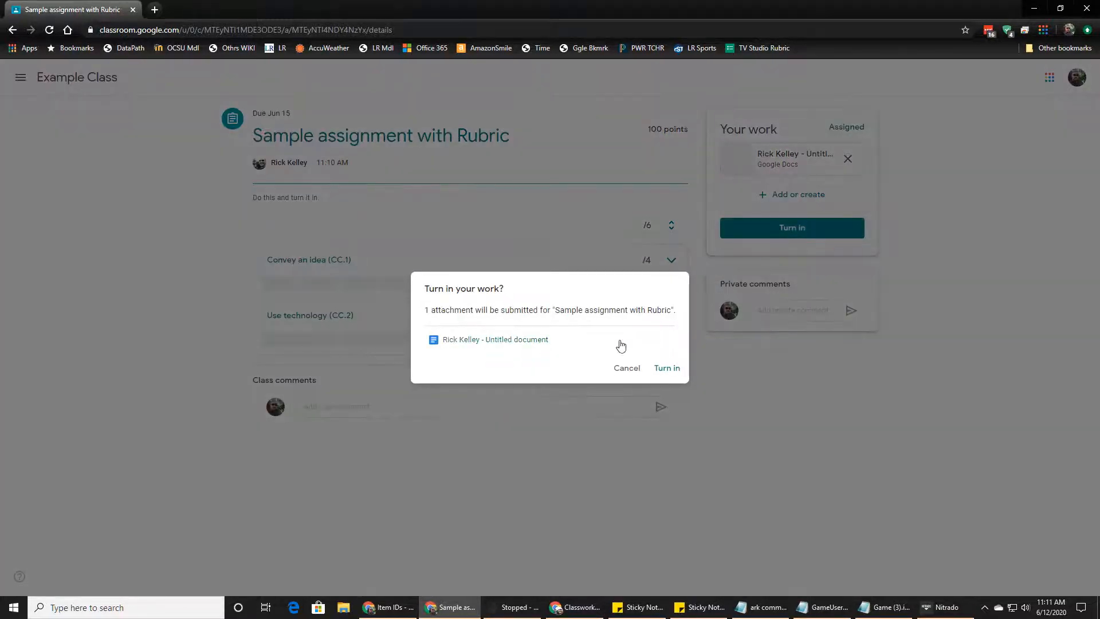
{"action": "left_click", "coordinate": [666, 368]}
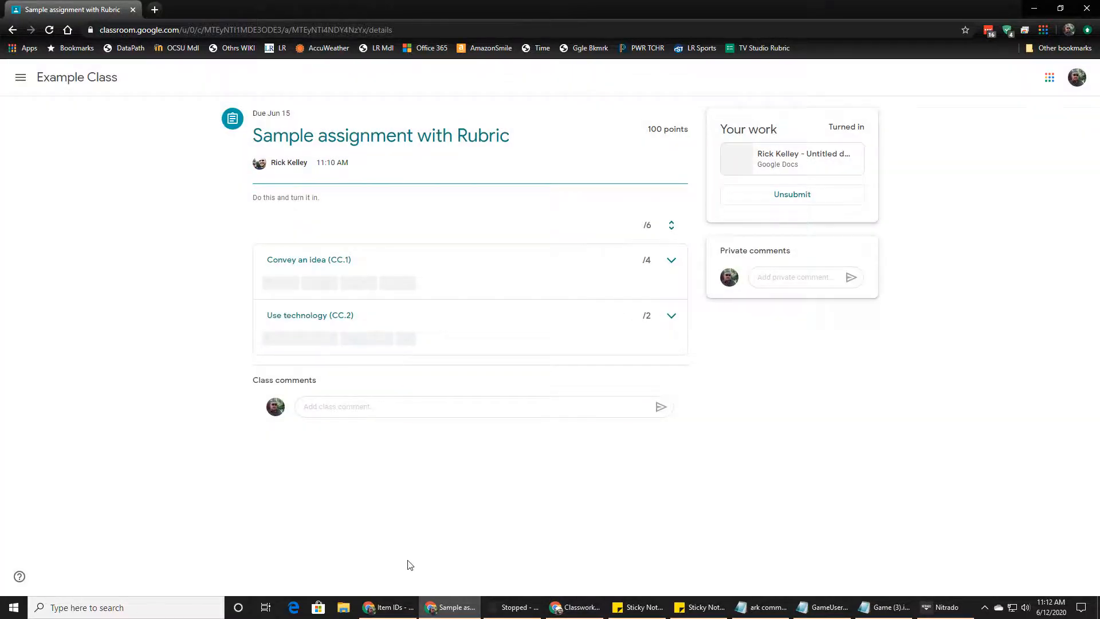
Switch to the teacher's Google Classroom window and open the student's submitted document from the student work for "Sample assignment with Rubric".
{"action": "left_click", "coordinate": [569, 610]}
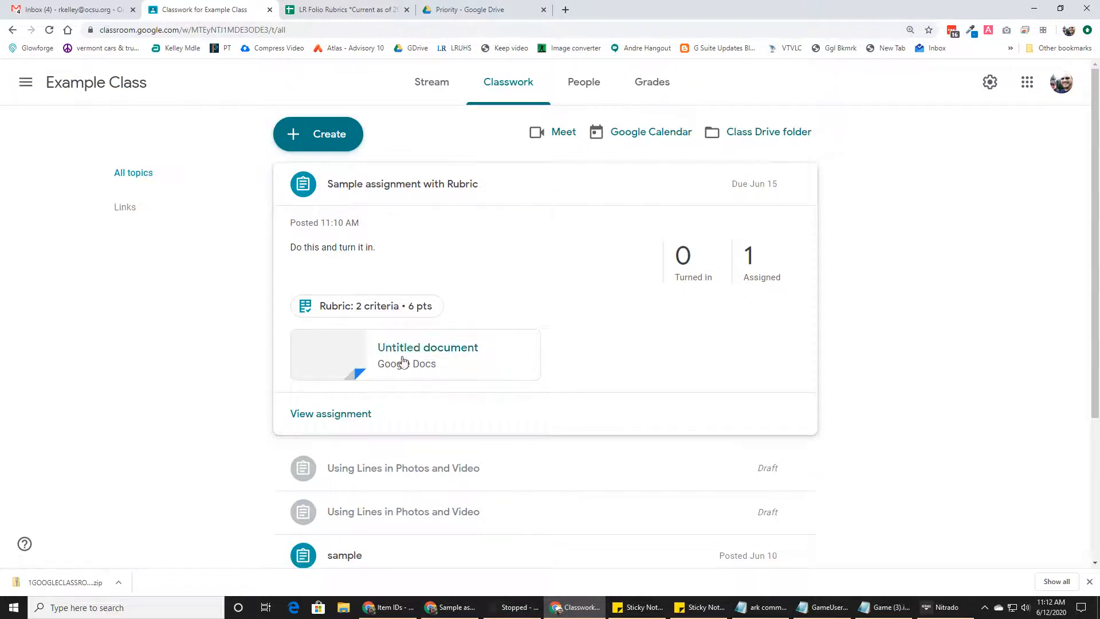
{"action": "left_click", "coordinate": [345, 415]}
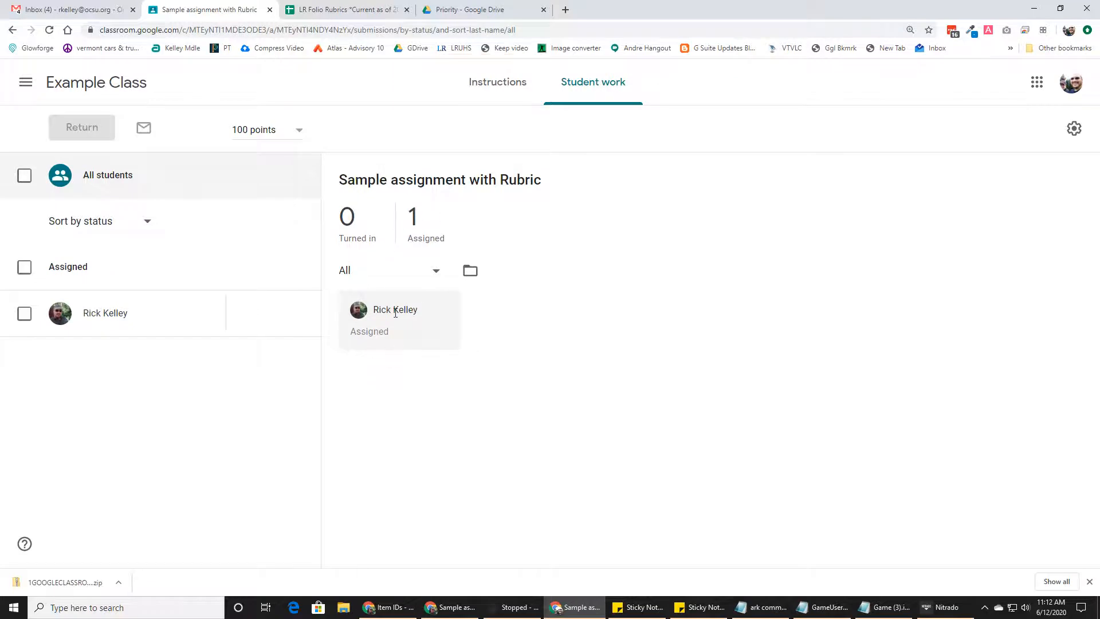
{"action": "left_click", "coordinate": [500, 84]}
{"action": "left_click", "coordinate": [585, 95]}
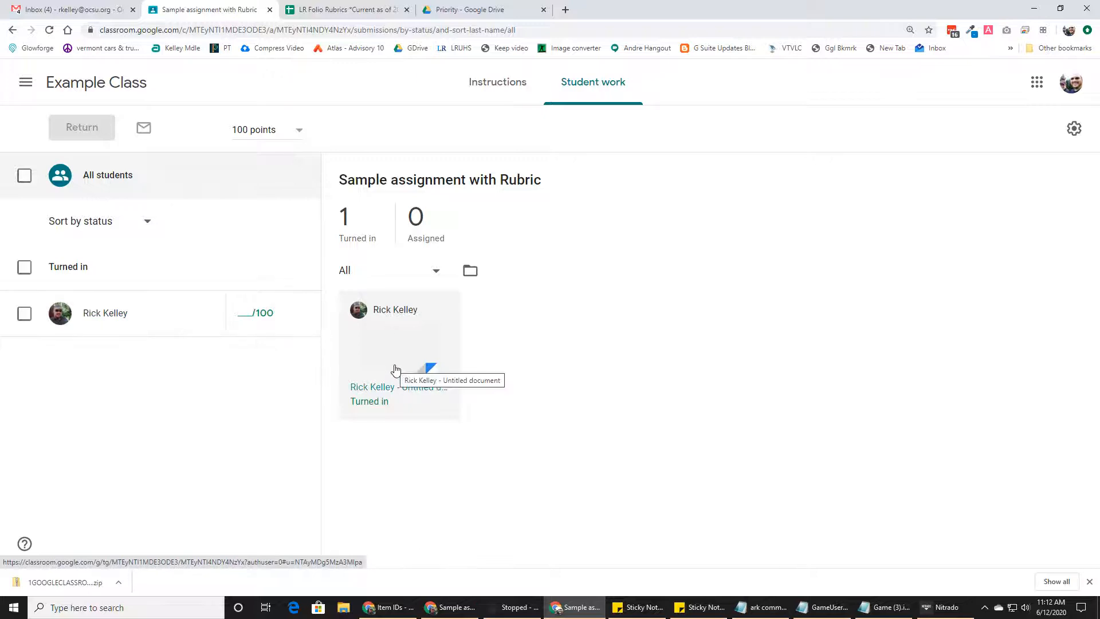
{"action": "left_click", "coordinate": [382, 355]}
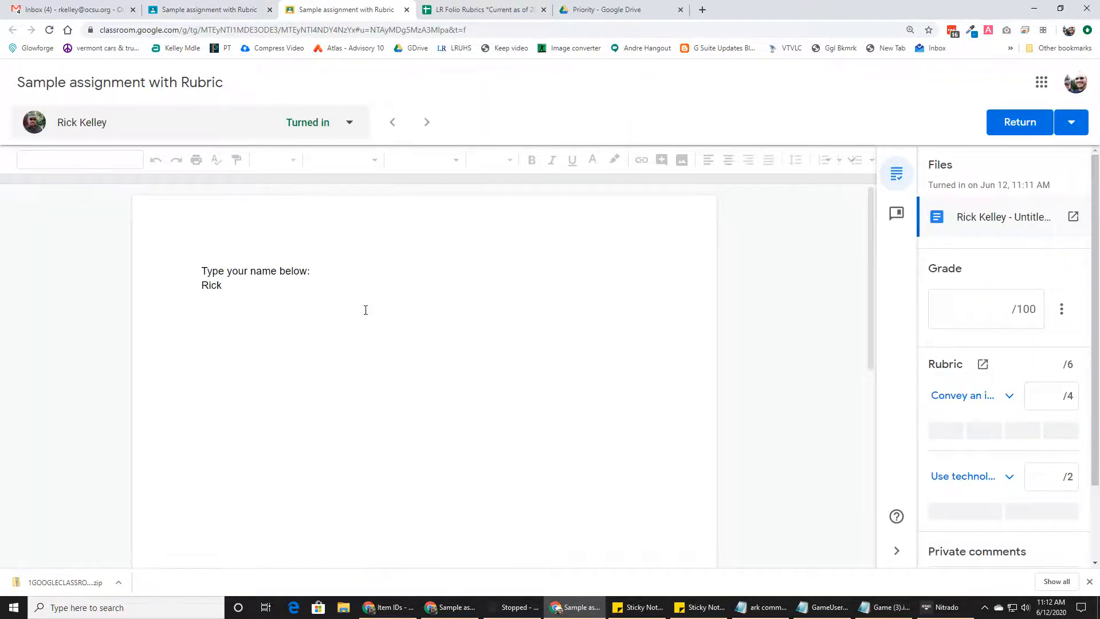
{"action": "left_click_drag", "start_coordinate": [207, 270], "coordinate": [251, 322]}
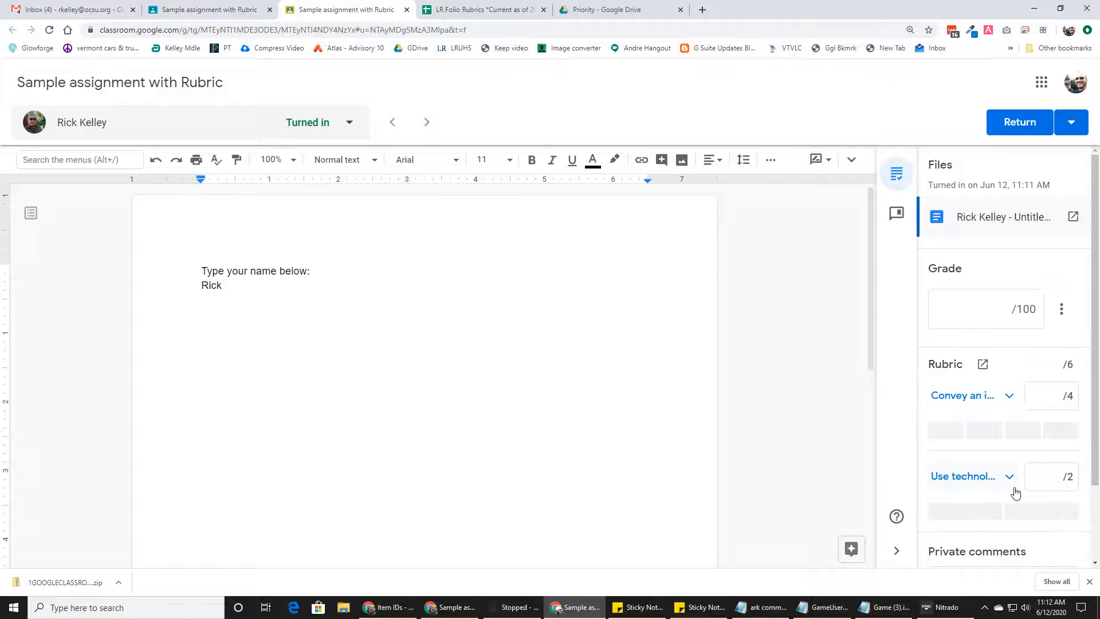
Score the submission with the rubric: 1 point for "Convey an idea (CC.1)" and "Developing", 2 points, for "Use technology (CC.2)".
{"action": "scroll", "coordinate": [1016, 493], "scroll_direction": "down", "scroll_amount": 2}
{"action": "scroll", "coordinate": [1015, 493], "scroll_direction": "up", "scroll_amount": 1}
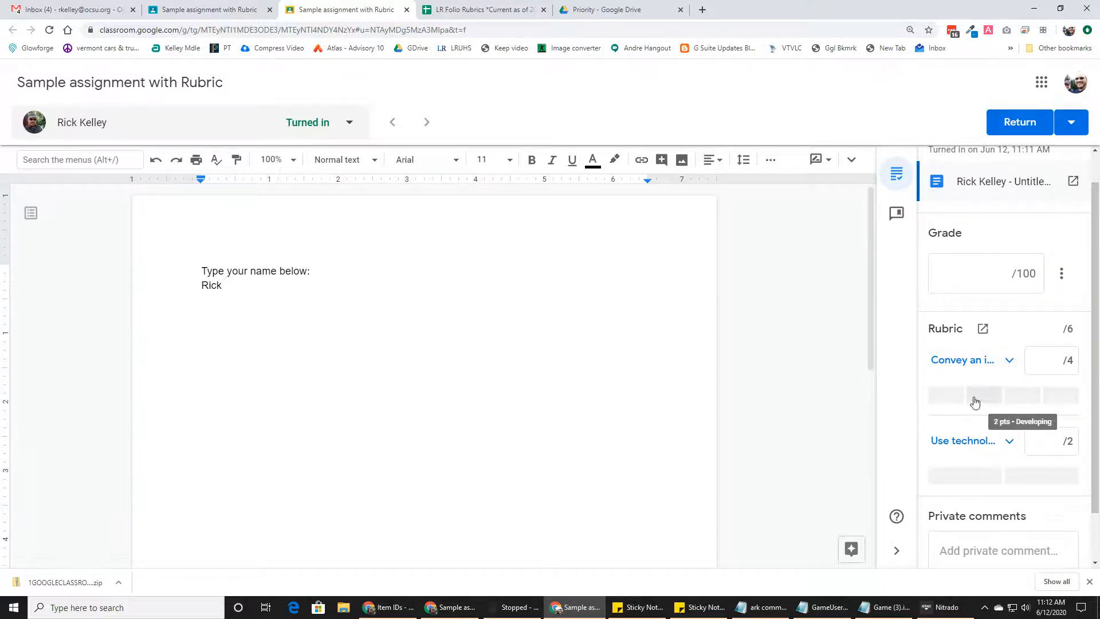
{"action": "left_click", "coordinate": [1054, 396]}
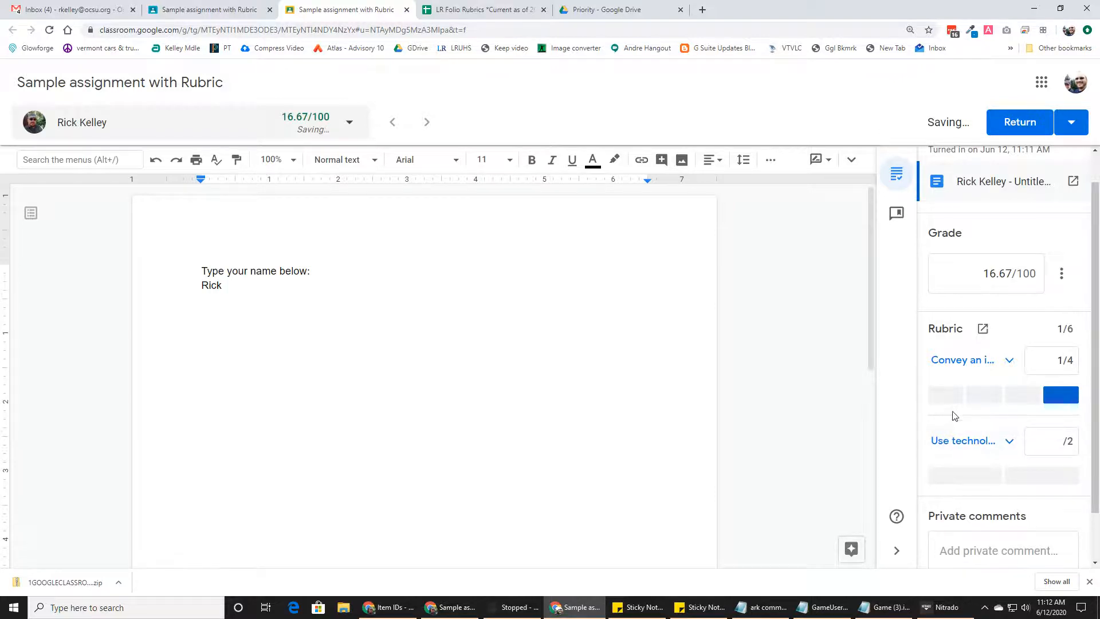
{"action": "left_click", "coordinate": [1010, 444]}
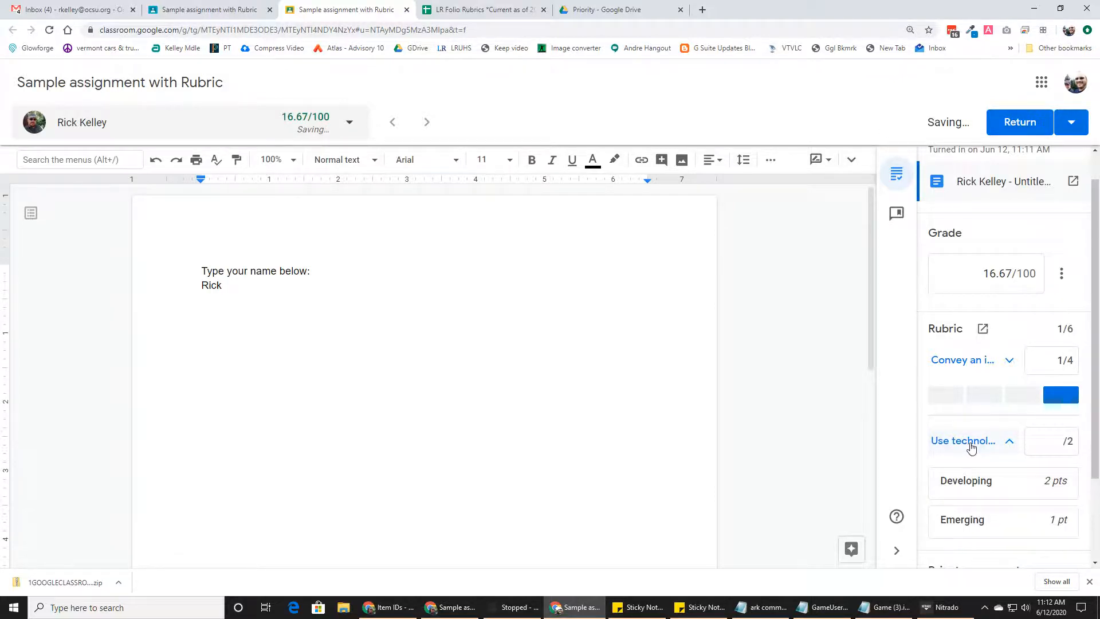
{"action": "left_click", "coordinate": [1007, 488]}
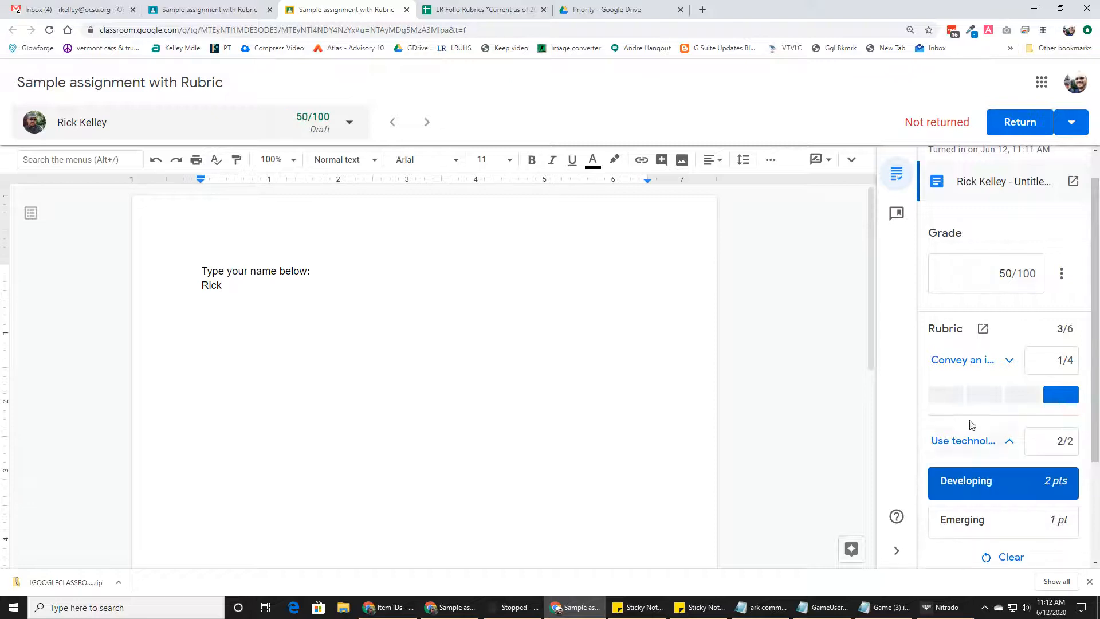
{"action": "scroll", "coordinate": [1011, 334], "scroll_direction": "down", "scroll_amount": 2}
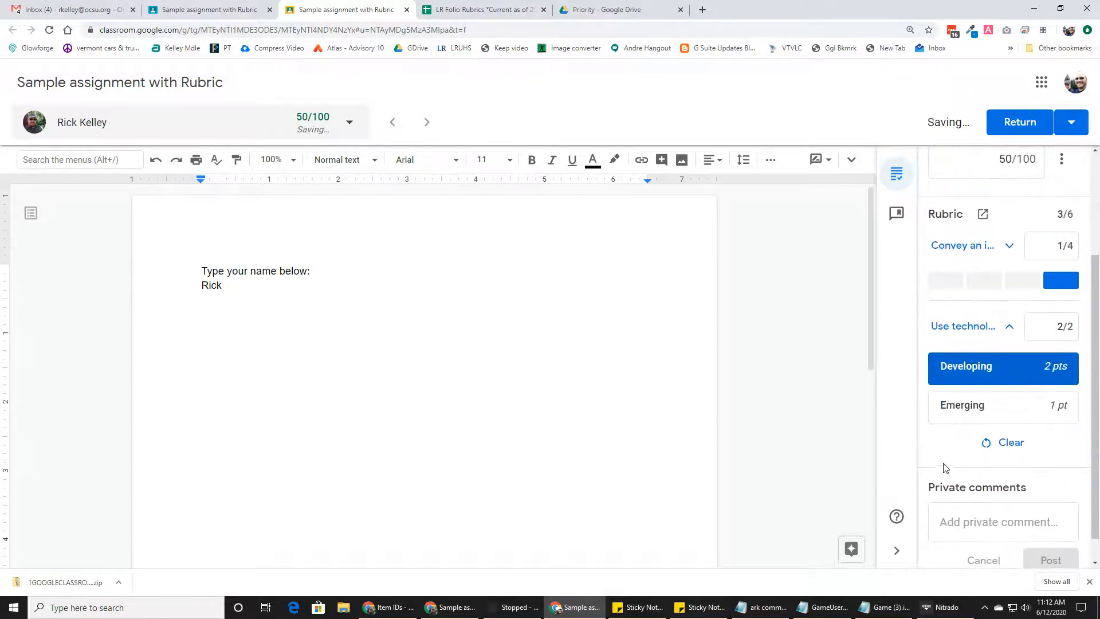
{"action": "left_click", "coordinate": [1010, 332]}
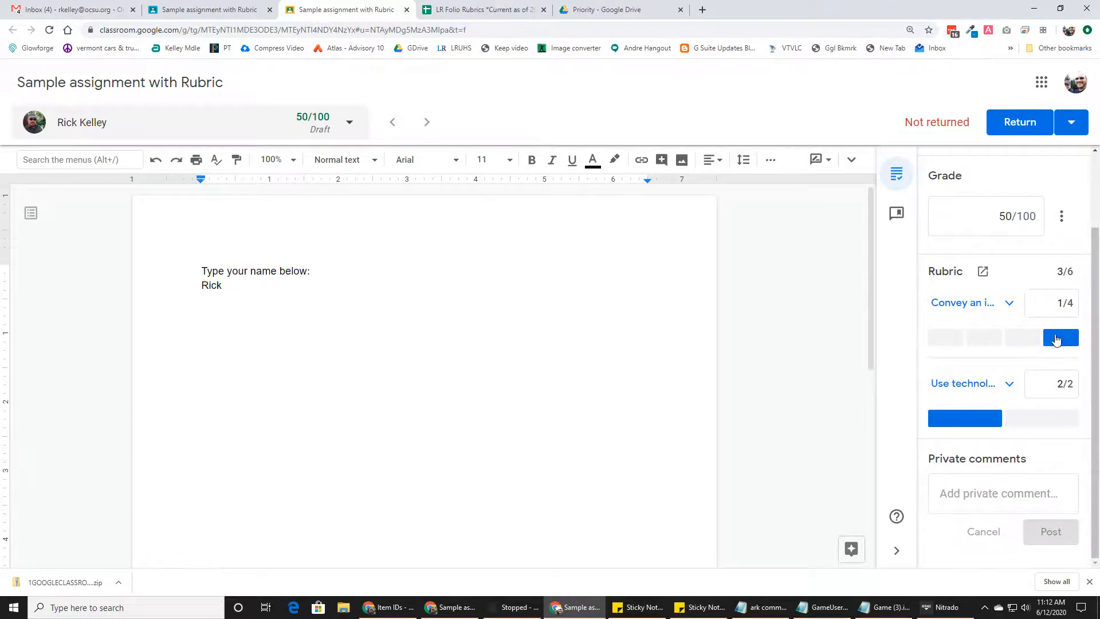
Post the private comment "this is a comment" on the submission and return the graded work to the student.
{"action": "left_click", "coordinate": [981, 493]}
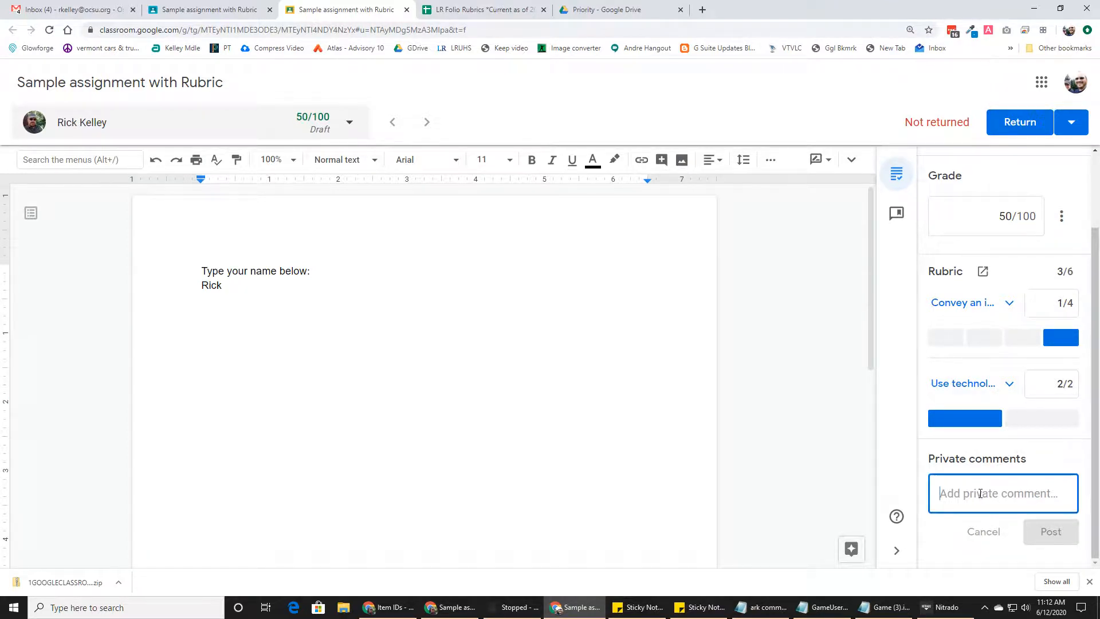
{"action": "type", "text": "this is a comment"}
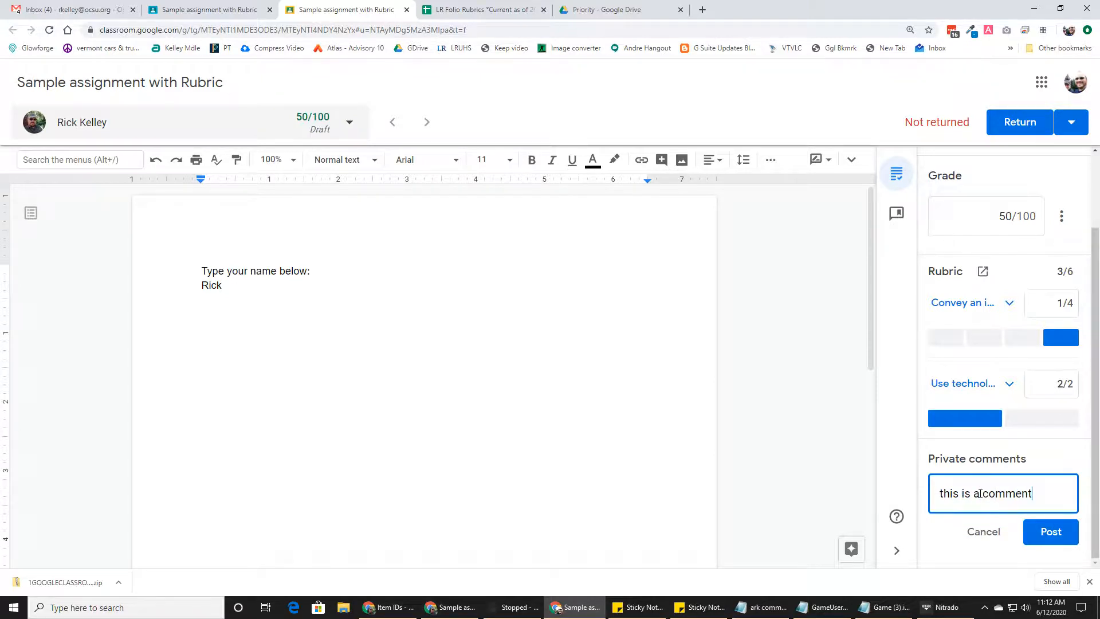
{"action": "left_click", "coordinate": [1051, 531]}
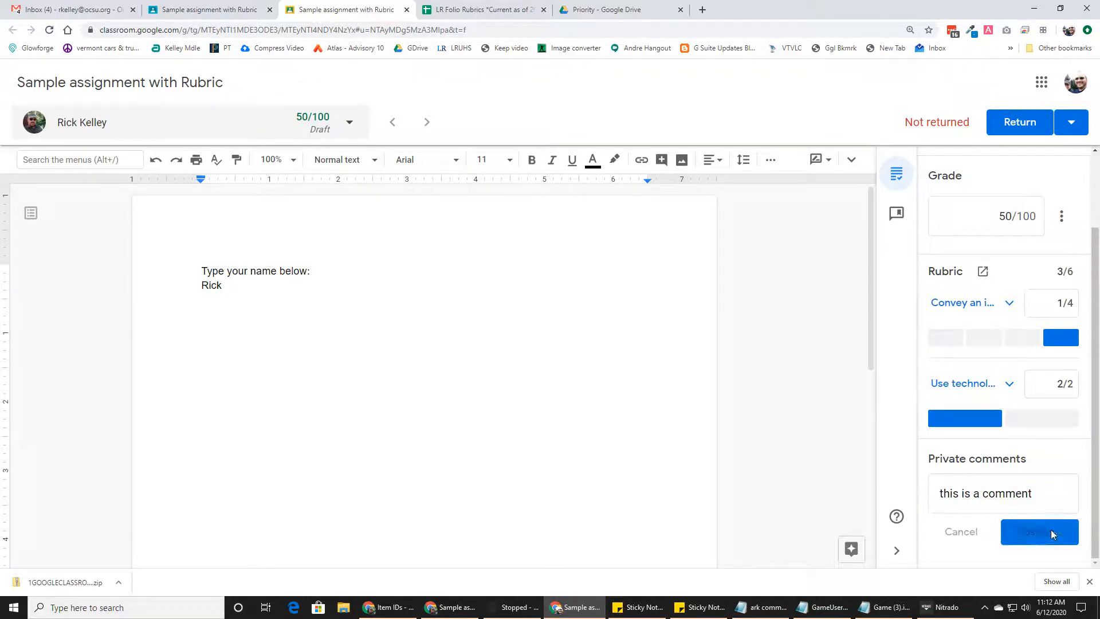
{"action": "left_click", "coordinate": [1013, 126]}
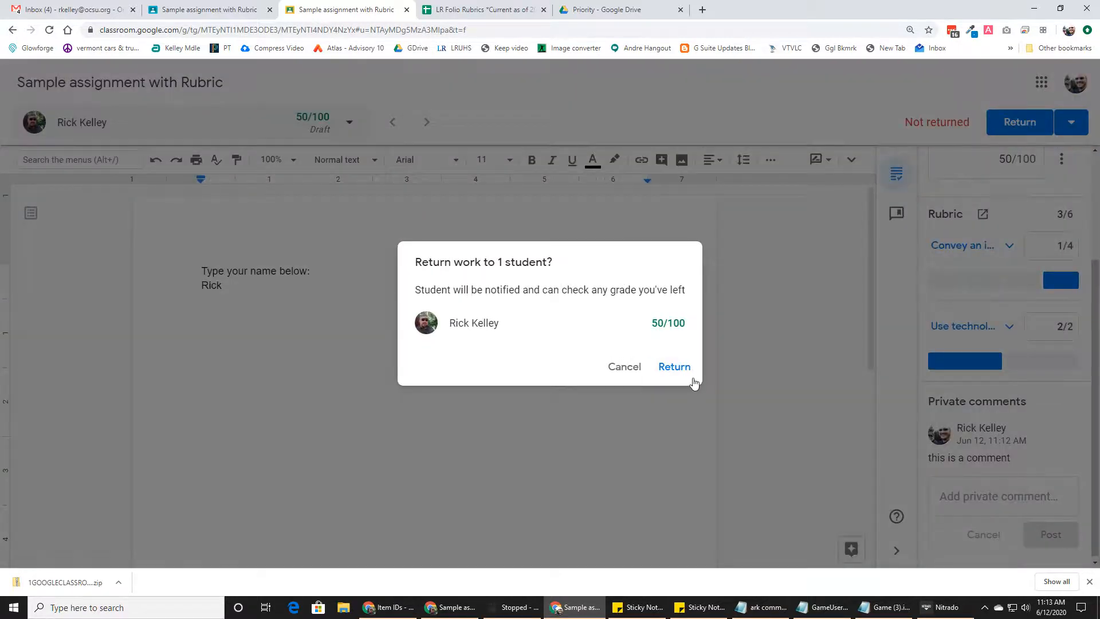
{"action": "left_click", "coordinate": [682, 373]}
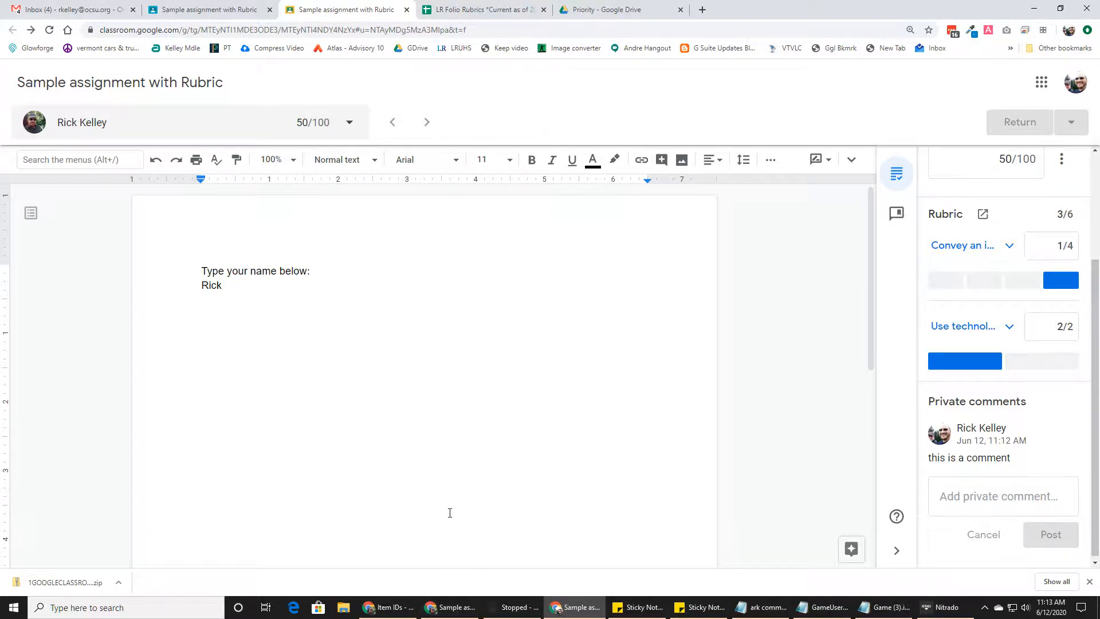
Switch to the student's window, reopen "Sample assignment with Rubric" from Example Class's classwork, and review its rubric scores and private comment.
{"action": "left_click", "coordinate": [456, 606]}
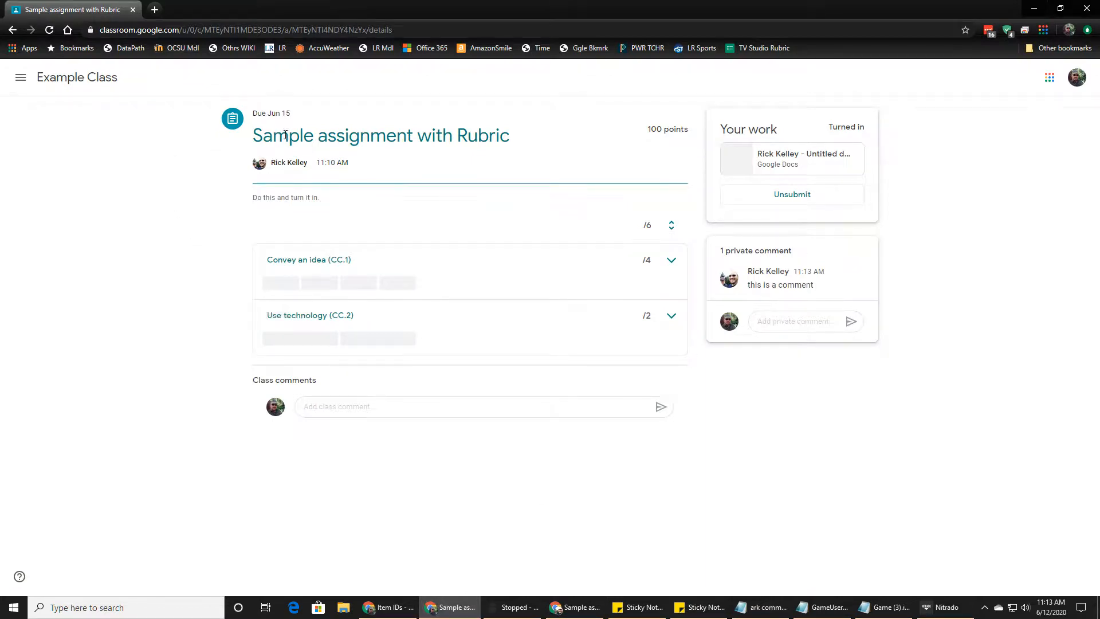
{"action": "left_click", "coordinate": [77, 77]}
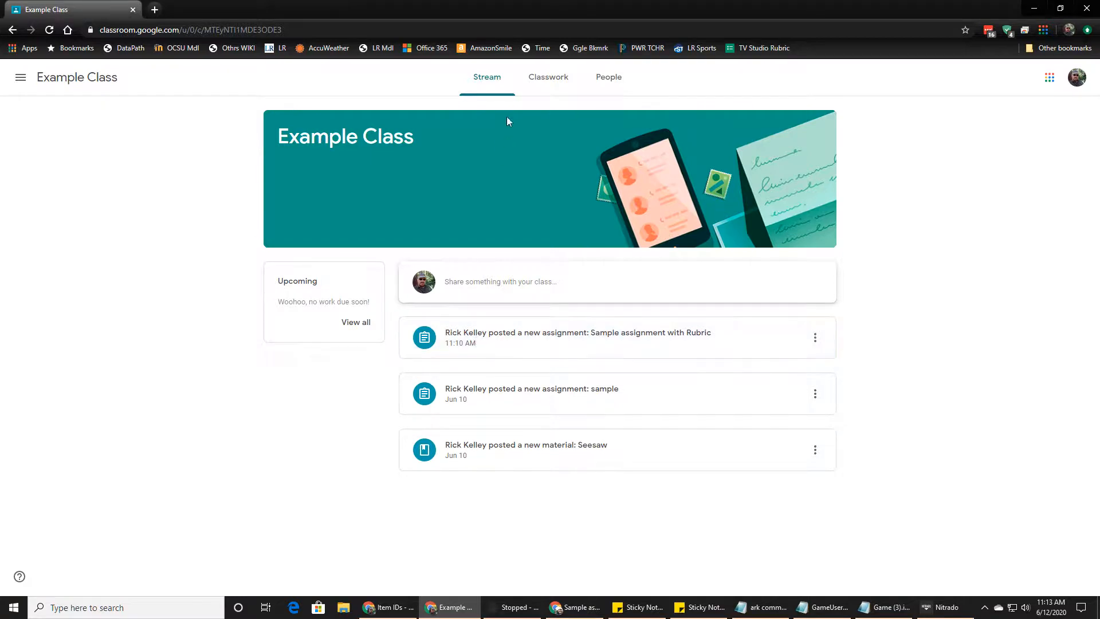
{"action": "left_click", "coordinate": [542, 82]}
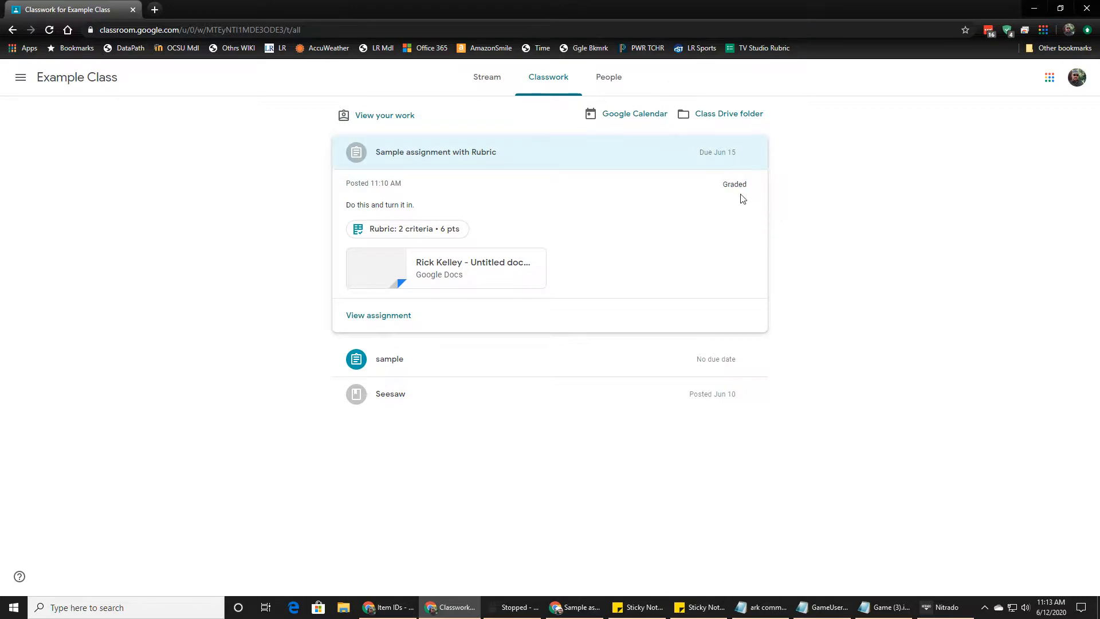
{"action": "left_click", "coordinate": [394, 316]}
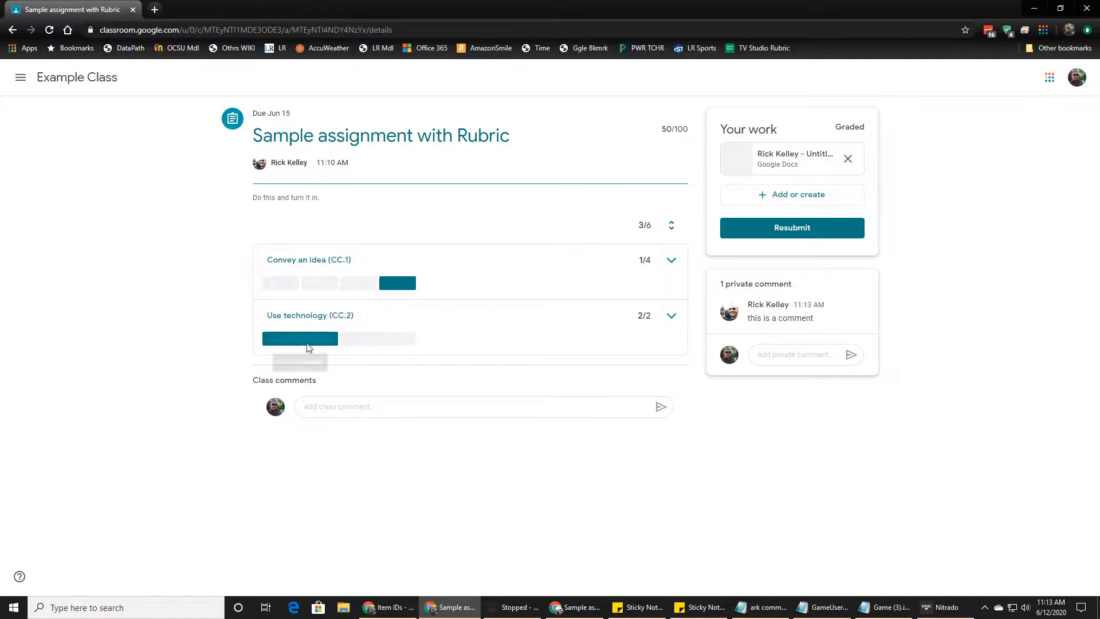
{"action": "left_click", "coordinate": [672, 260]}
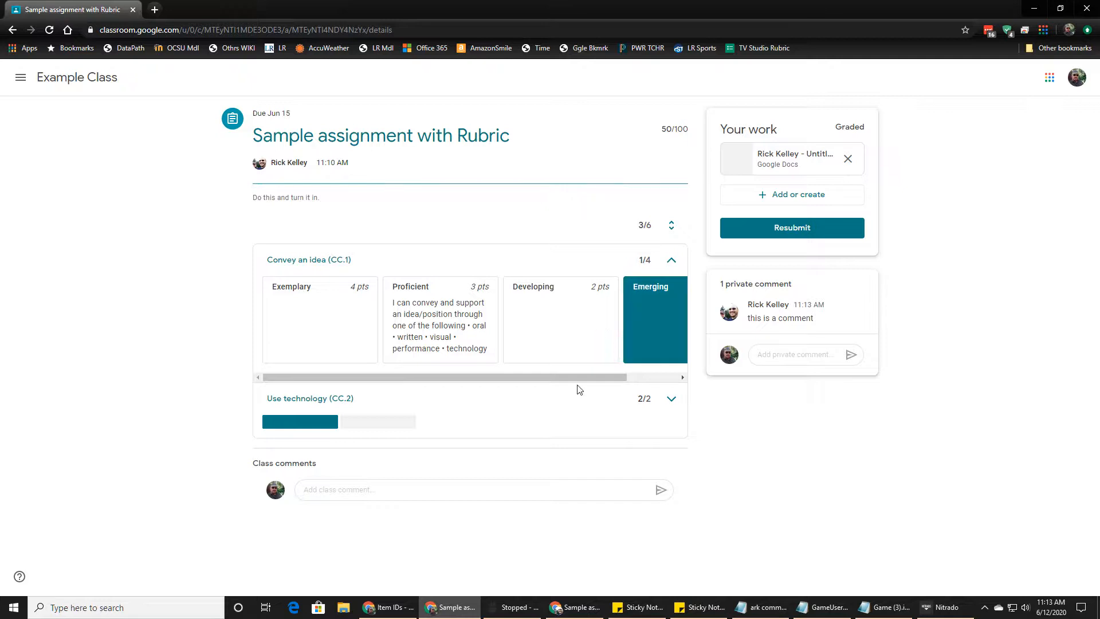
{"action": "mouse_move", "coordinate": [580, 378]}
{"action": "left_mouse_down"}
{"action": "mouse_move", "coordinate": [644, 378]}
{"action": "mouse_move", "coordinate": [595, 378]}
{"action": "left_mouse_up"}
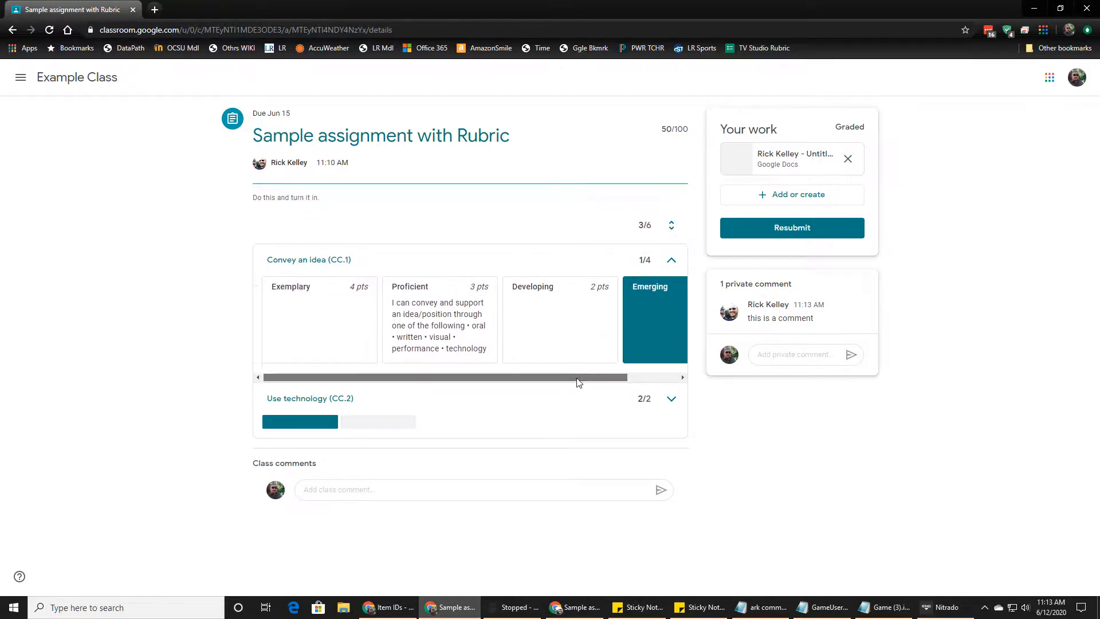
{"action": "left_click", "coordinate": [671, 399]}
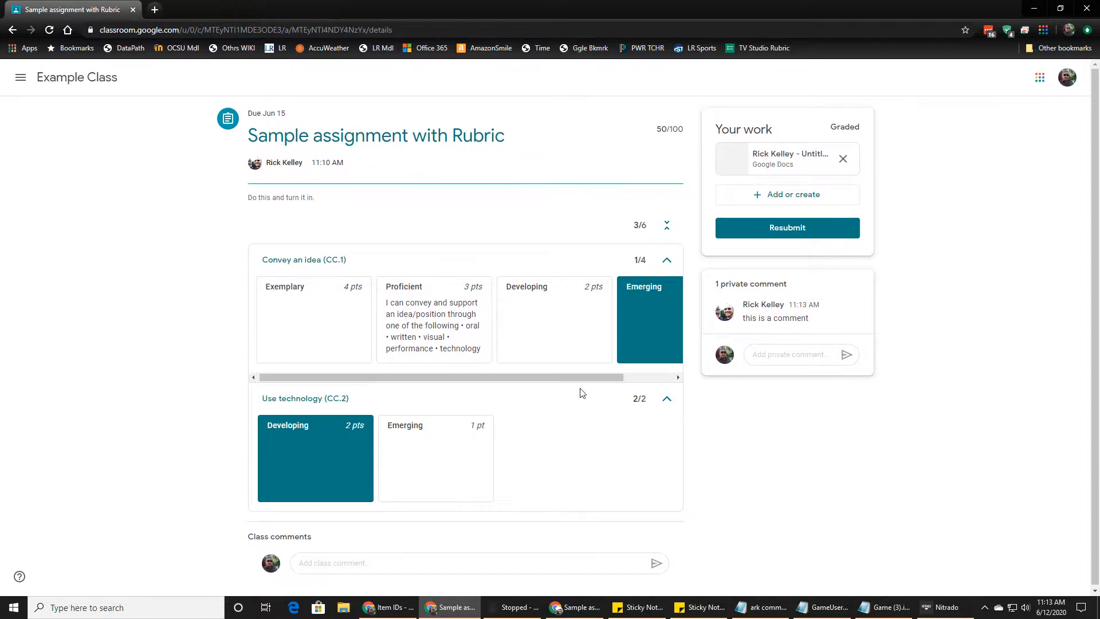
{"action": "left_click_drag", "start_coordinate": [811, 319], "coordinate": [711, 299]}
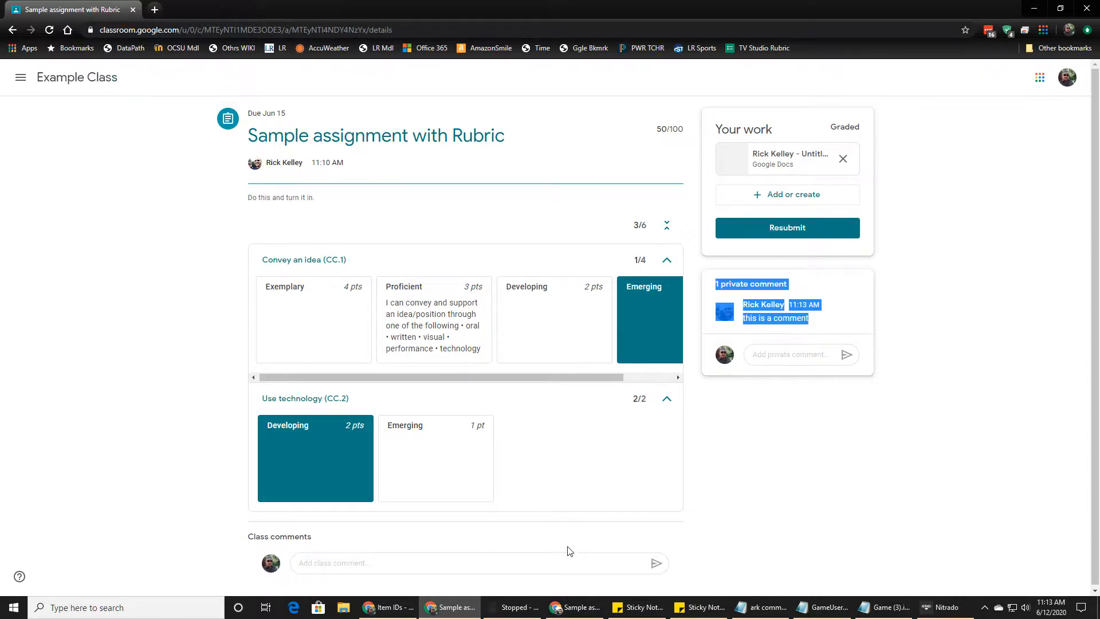
Switch to the teacher's Google Classroom window and go from the assignment's student work to Example Class's classwork.
{"action": "left_click", "coordinate": [578, 608]}
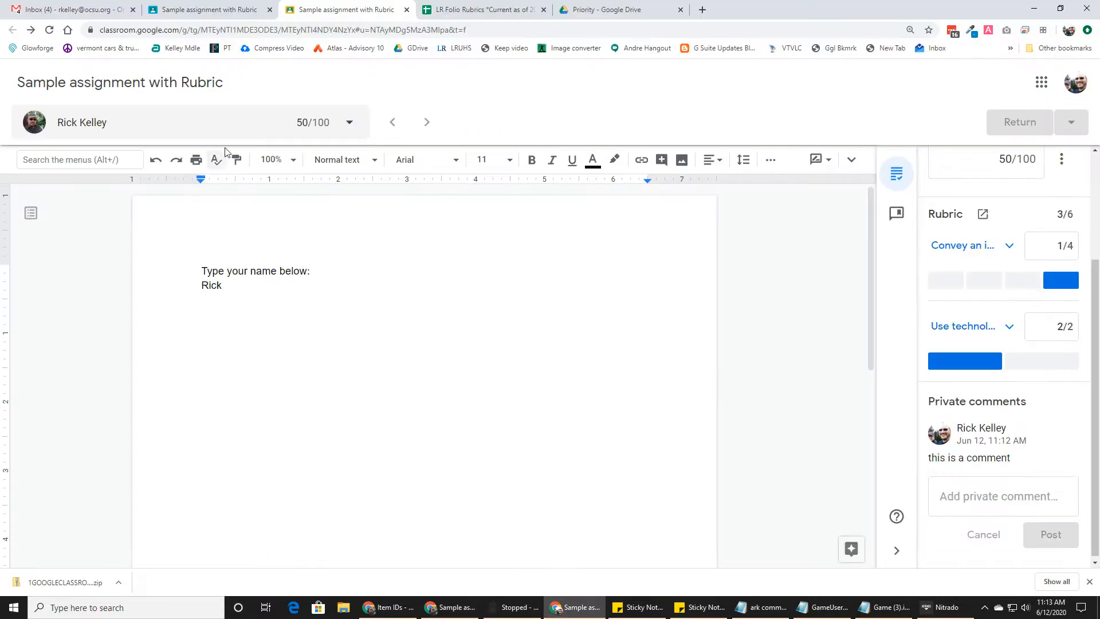
{"action": "left_click", "coordinate": [213, 11]}
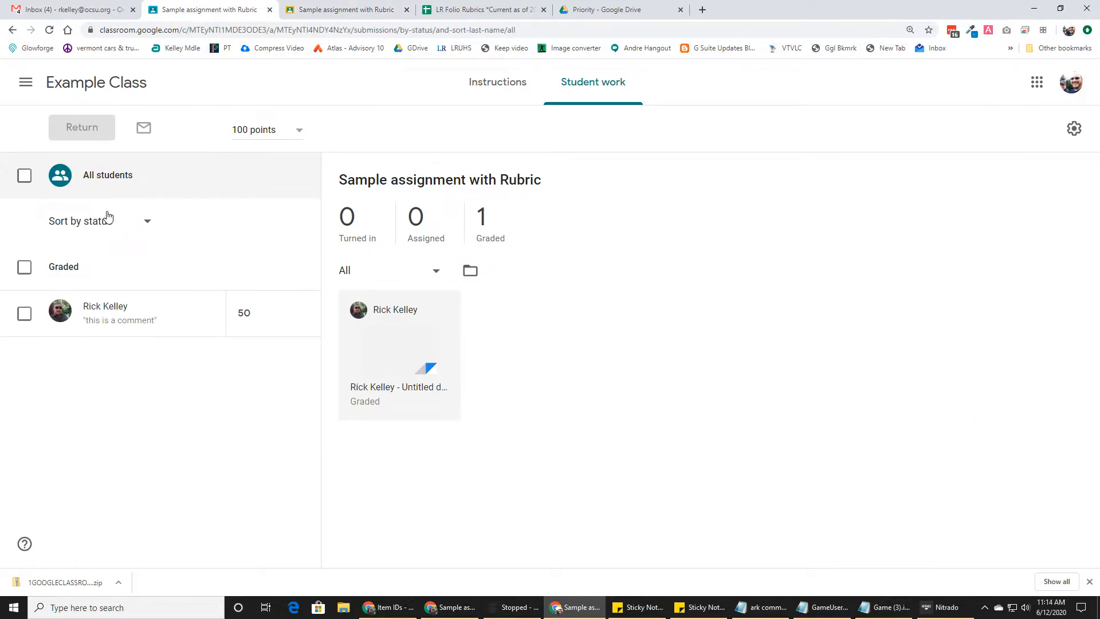
{"action": "left_click", "coordinate": [95, 83]}
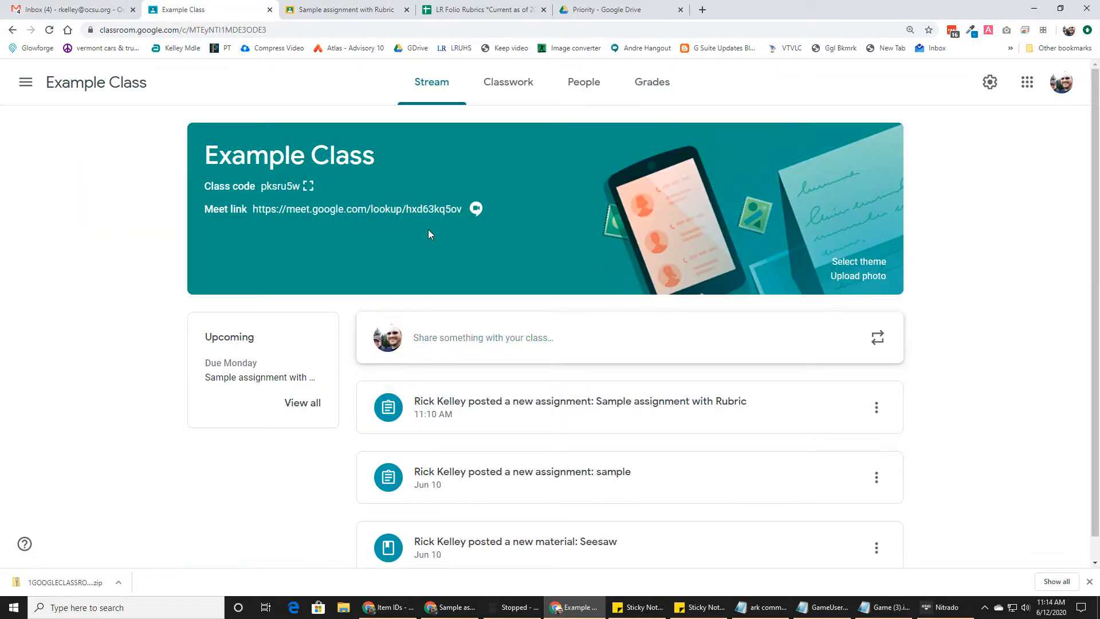
{"action": "left_click", "coordinate": [508, 82]}
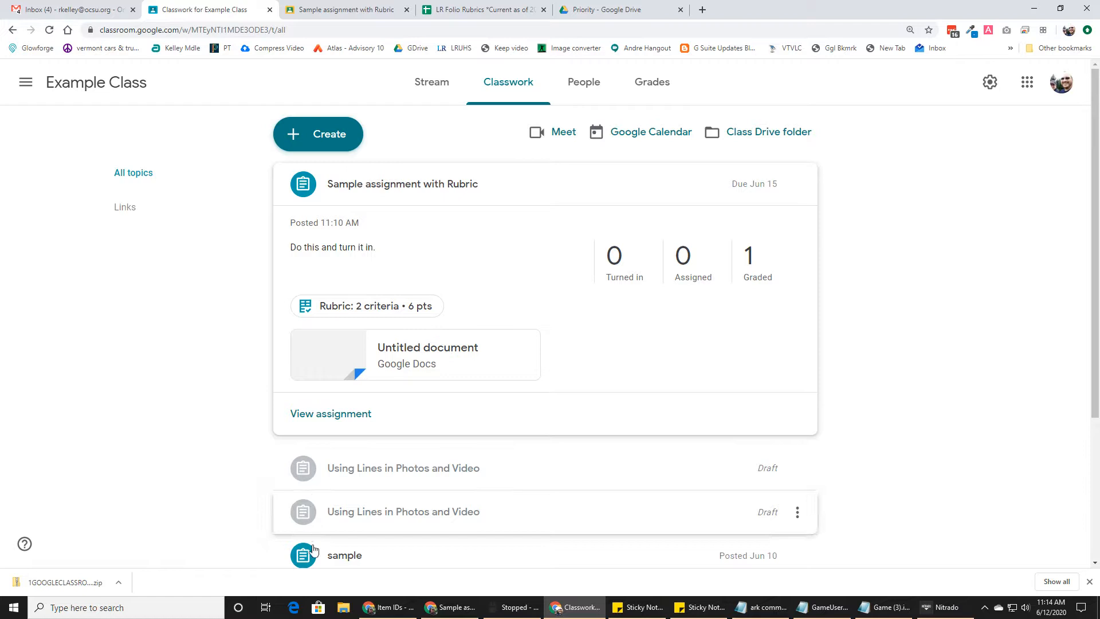
Expand the "sample" assignment, and open the second "Using Lines in Photos and Video" draft for editing.
{"action": "left_click", "coordinate": [342, 556]}
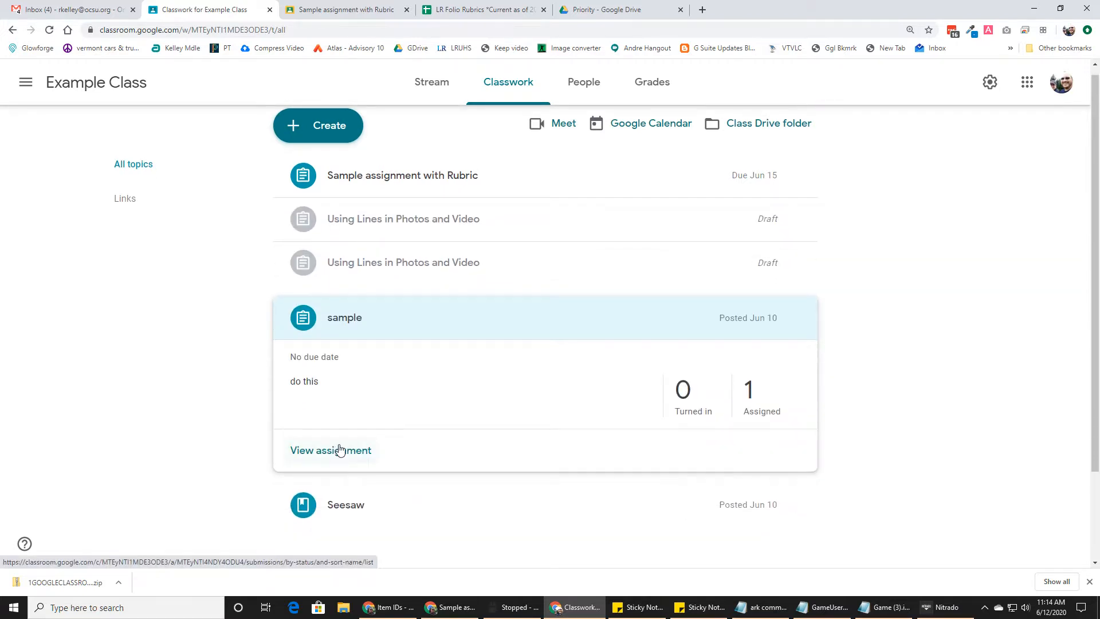
{"action": "scroll", "coordinate": [435, 422], "scroll_direction": "up", "scroll_amount": 1}
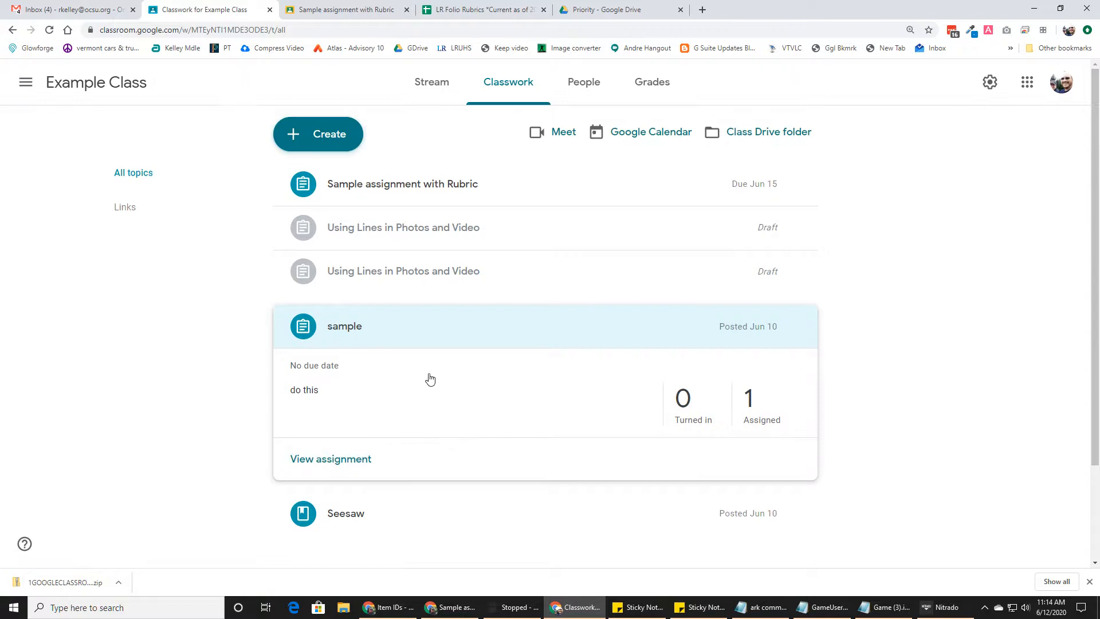
{"action": "left_click", "coordinate": [362, 274]}
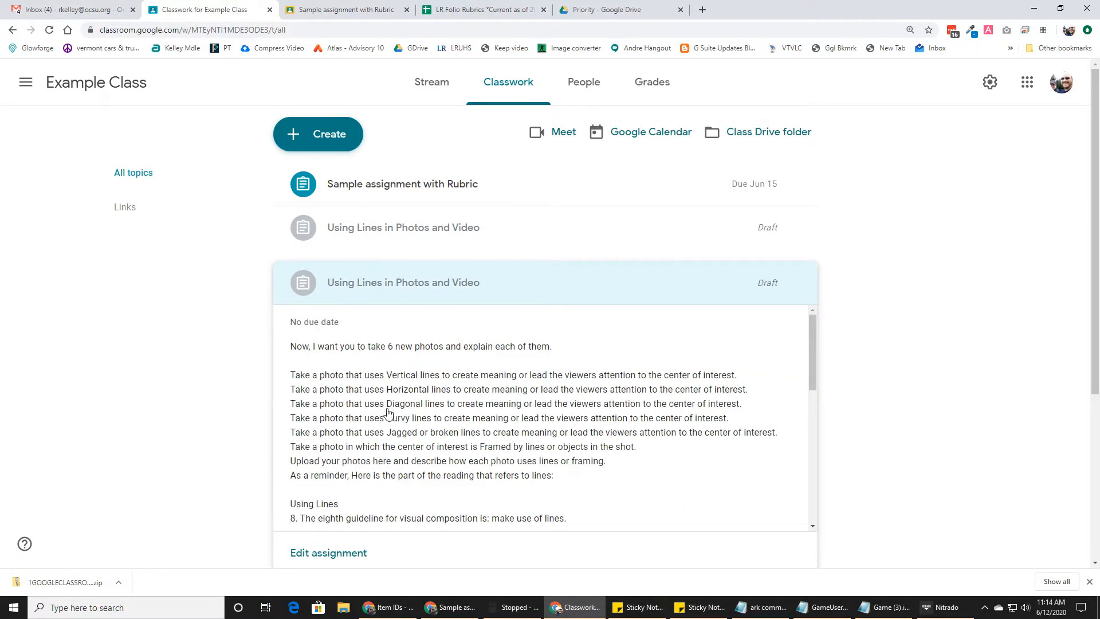
{"action": "scroll", "coordinate": [387, 416], "scroll_direction": "down", "scroll_amount": 5}
{"action": "left_click", "coordinate": [333, 553]}
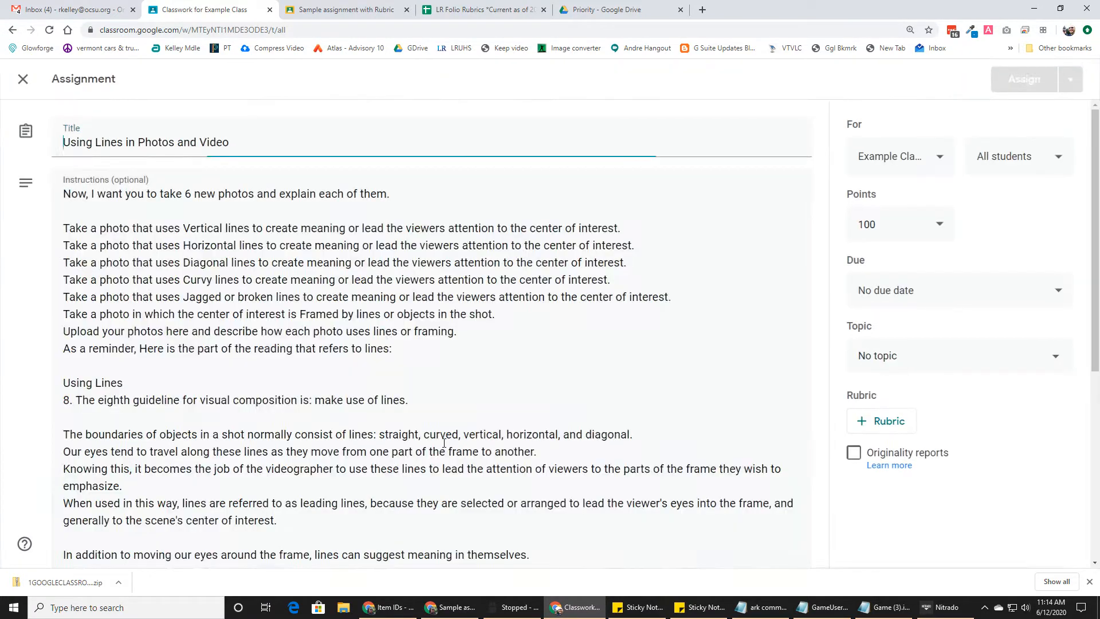
Attach a rubric to the draft by reusing the one from "Sample assignment with Rubric" in Example Class.
{"action": "left_click", "coordinate": [873, 422]}
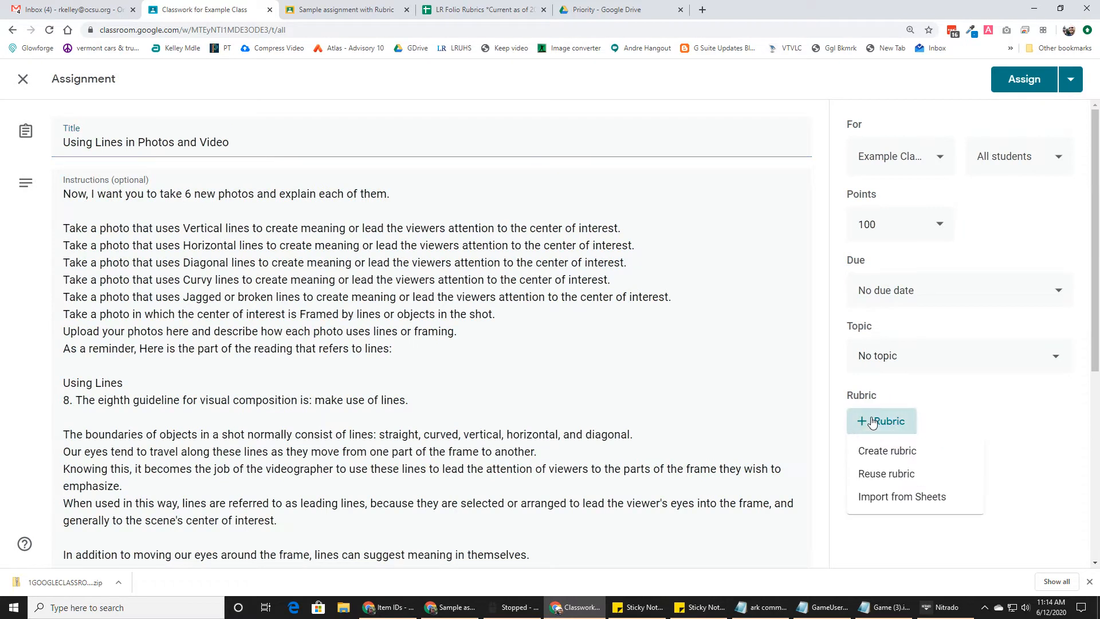
{"action": "left_click", "coordinate": [881, 478]}
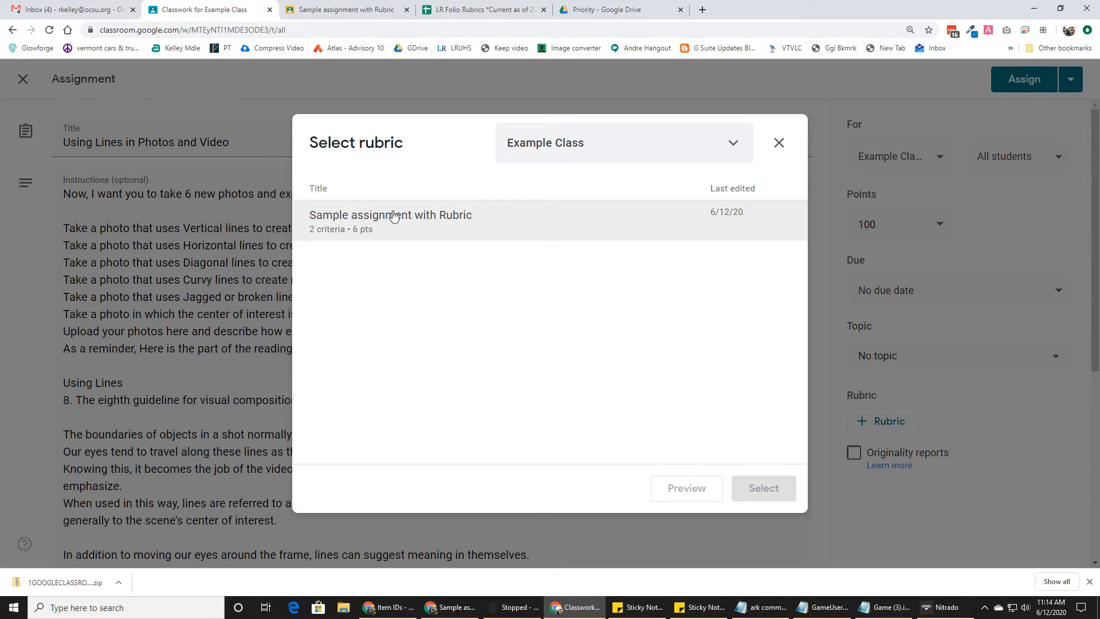
{"action": "left_click", "coordinate": [393, 216]}
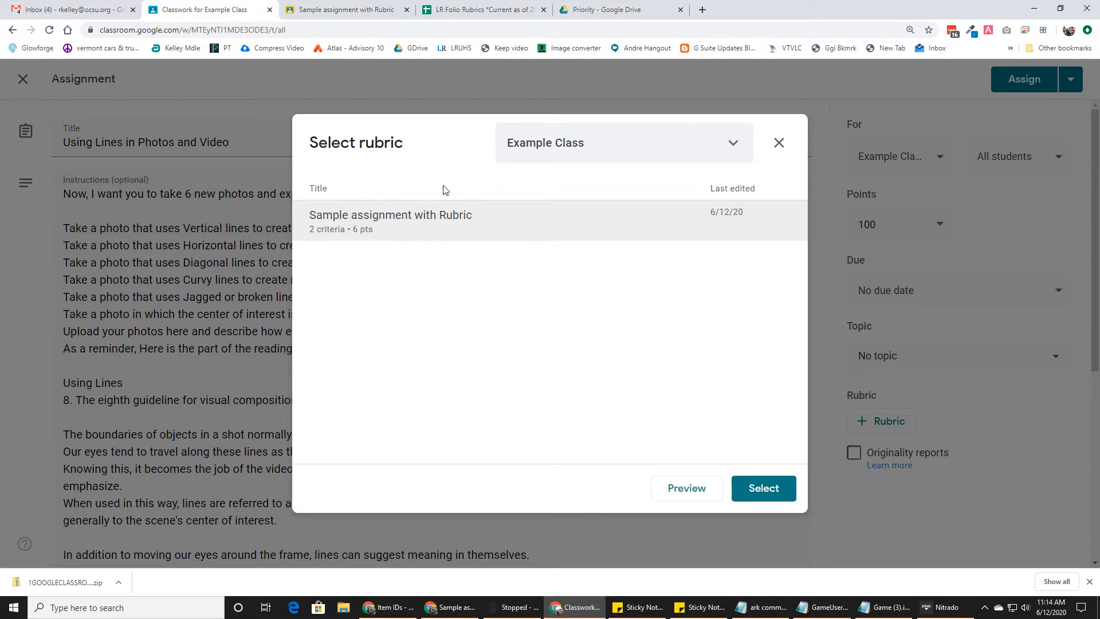
{"action": "left_click", "coordinate": [765, 489]}
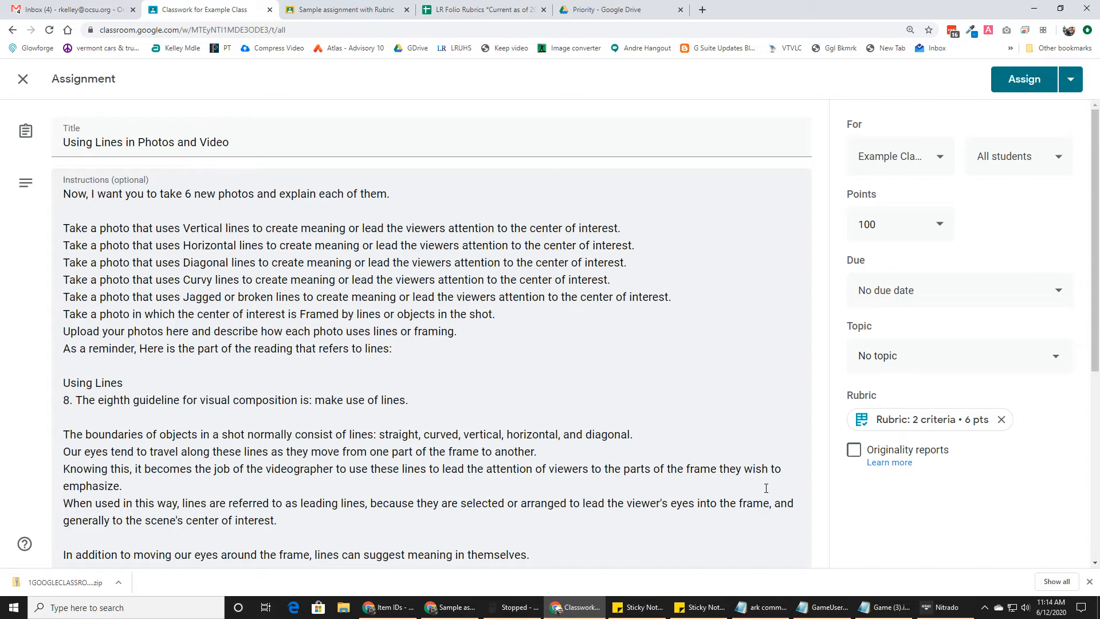